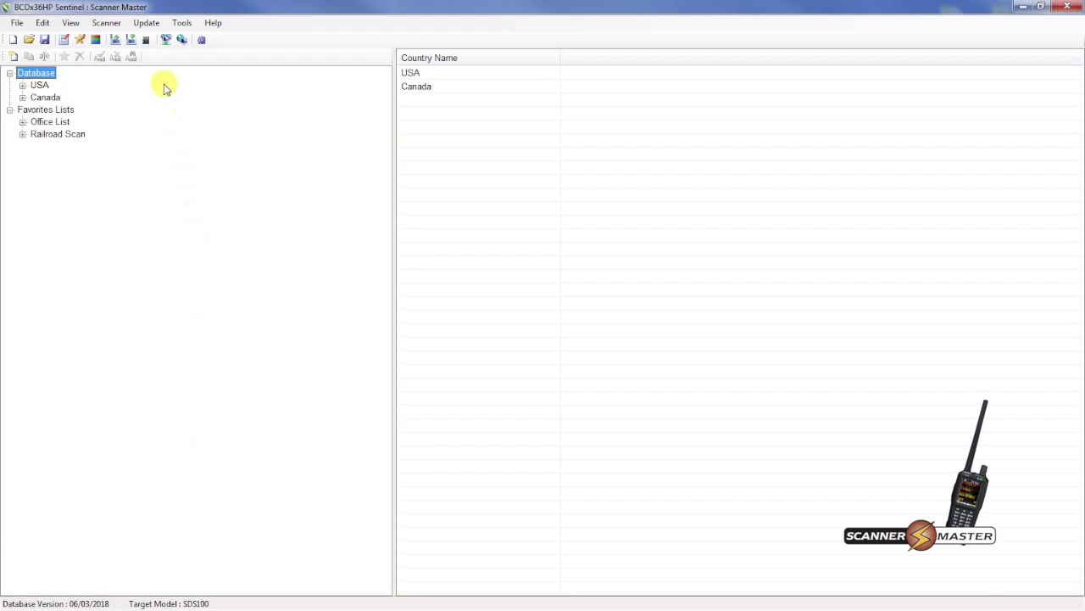
- Update the master HPDB database to the current version
click(148, 24)
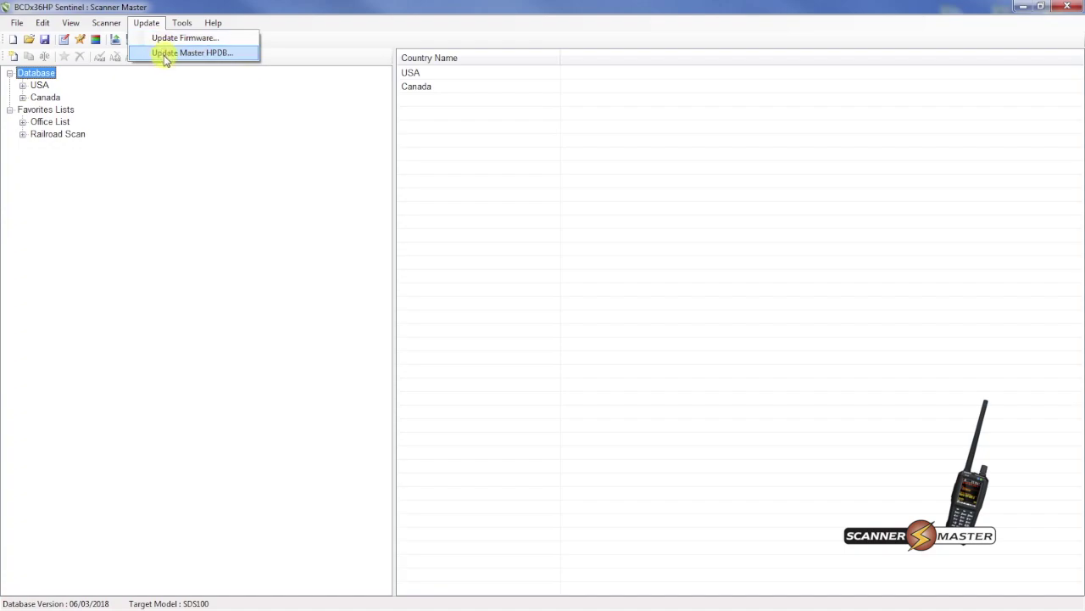
click(166, 53)
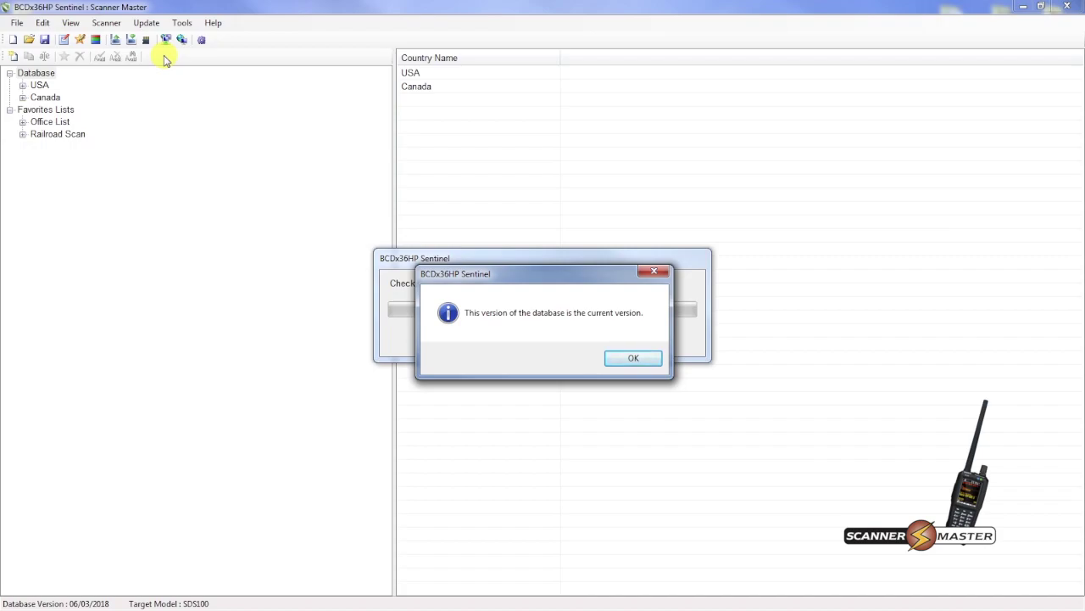
click(636, 360)
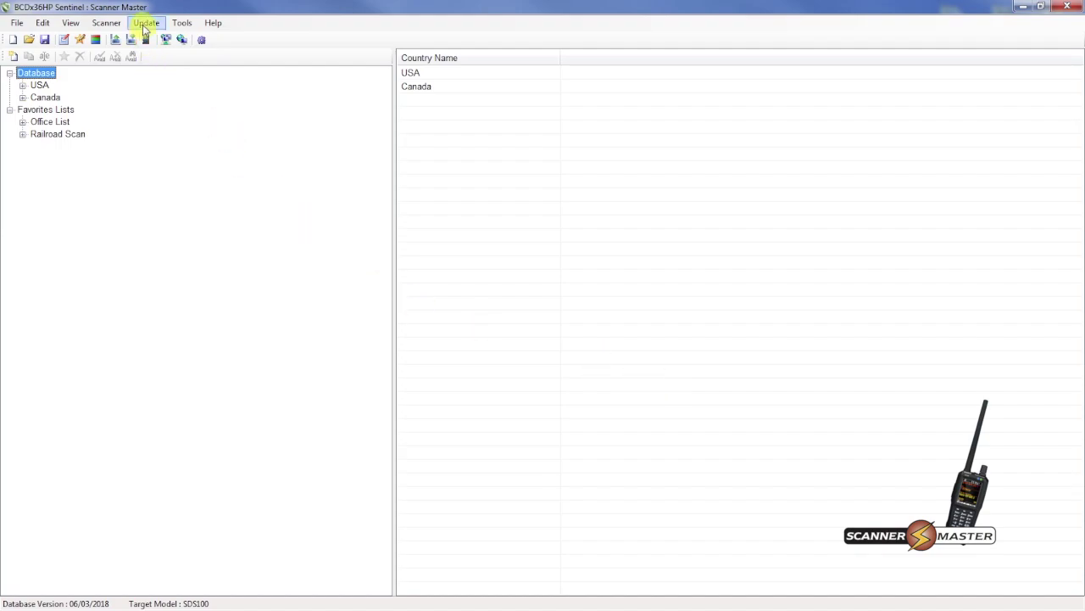
- Write to the Uniden SDS100 microSD with Force Write Full Database enabled
click(110, 25)
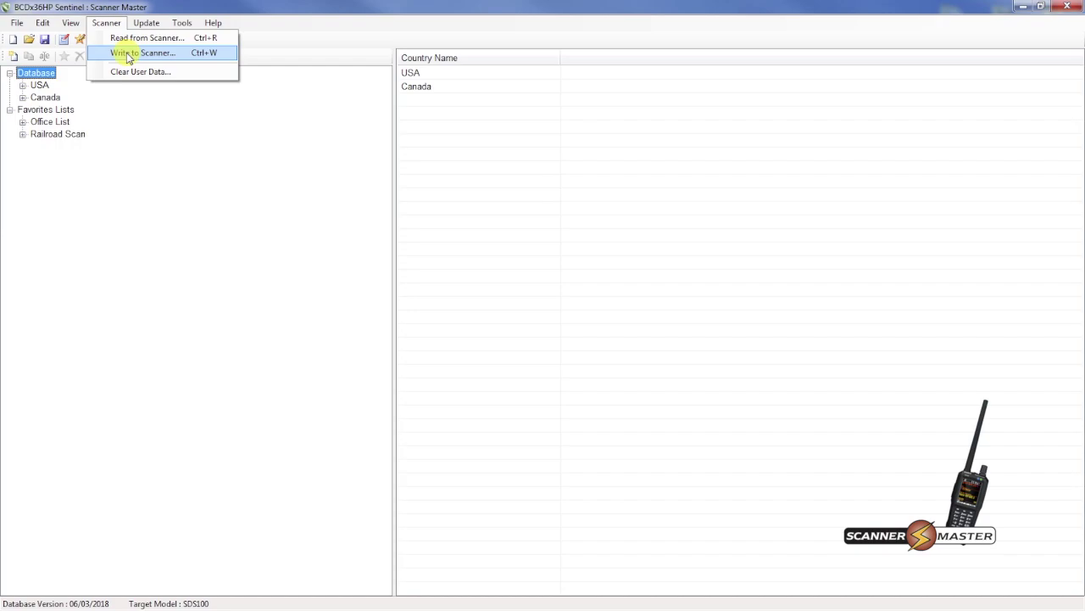
click(124, 52)
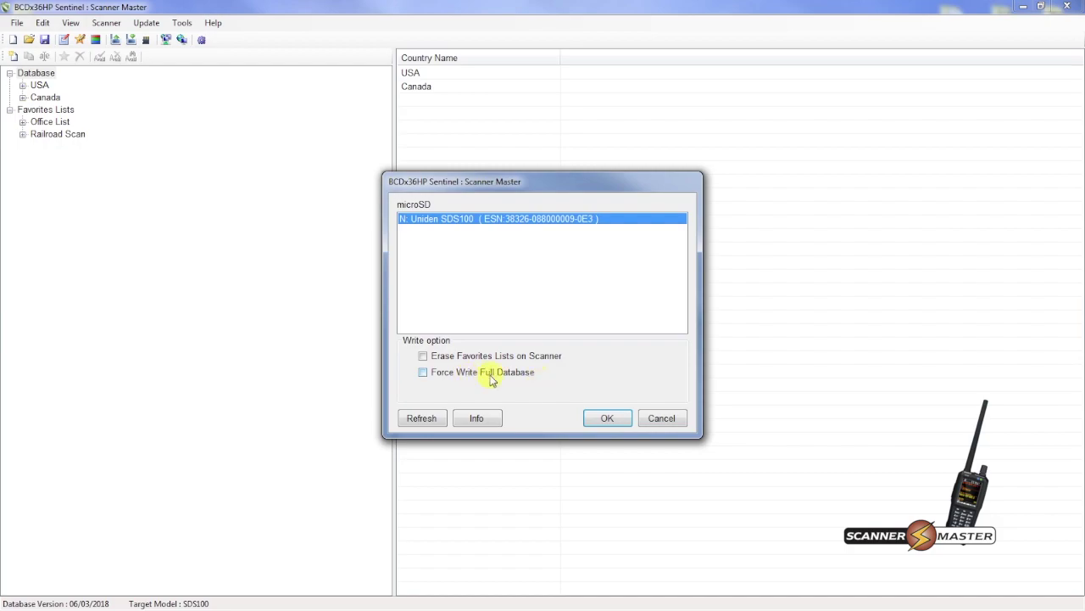
click(423, 373)
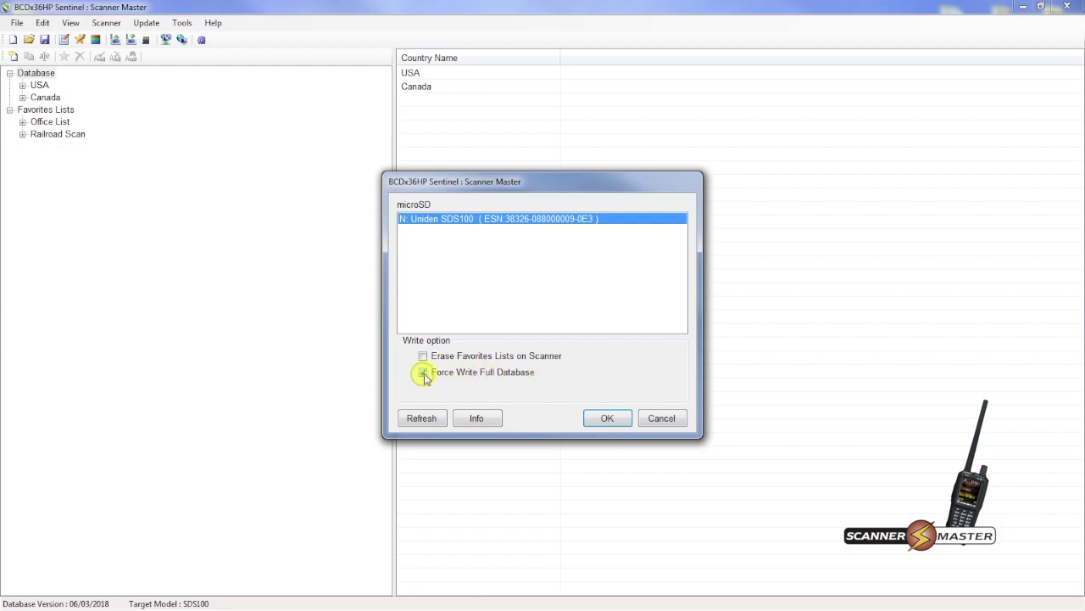
click(608, 421)
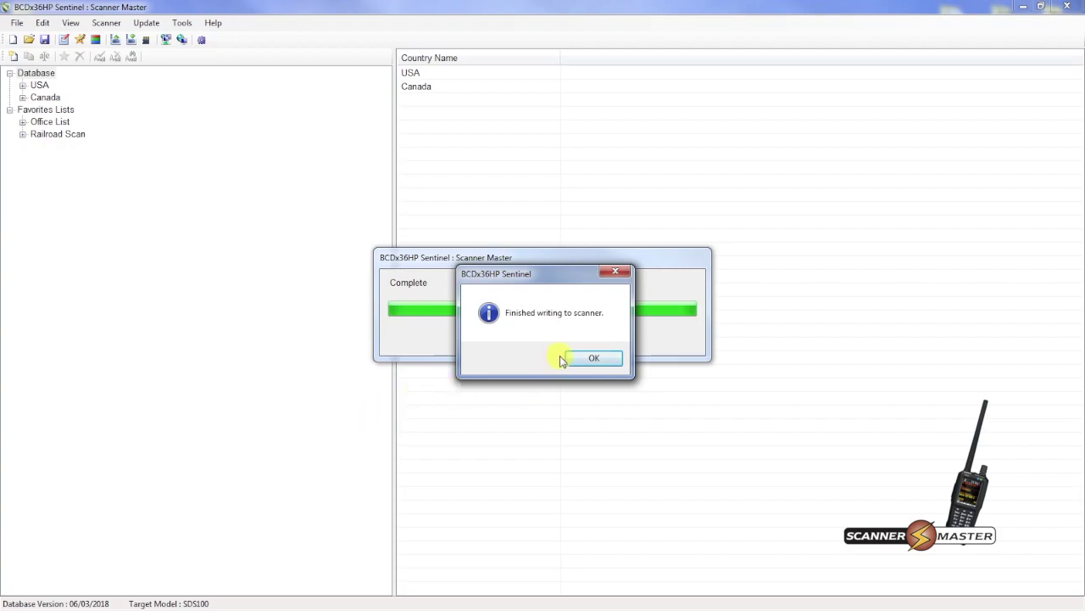
click(596, 359)
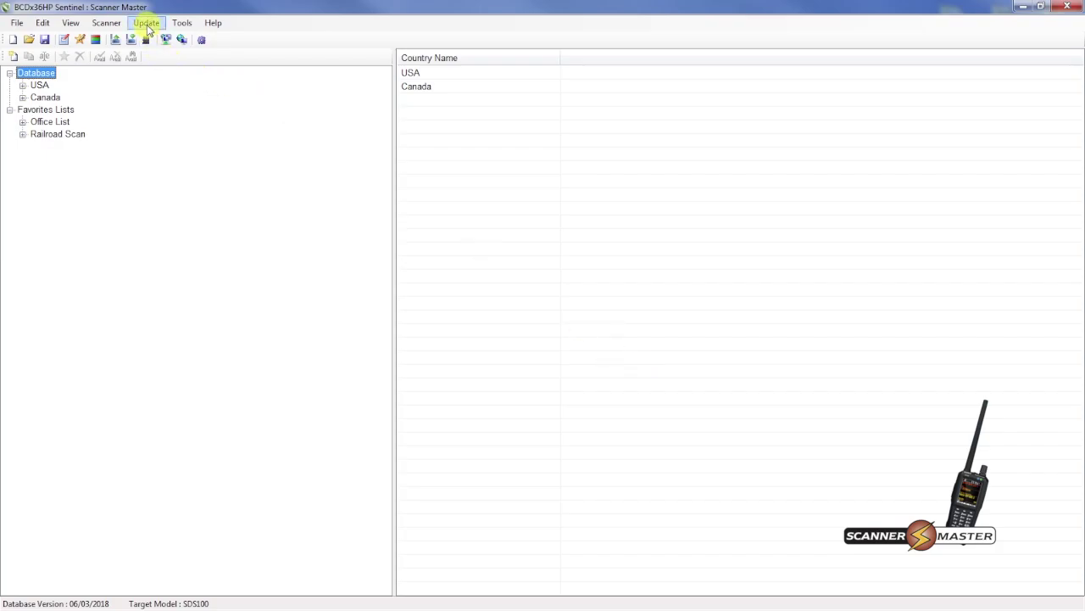
- Run the firmware update on the Uniden SDS100 microSD
click(148, 27)
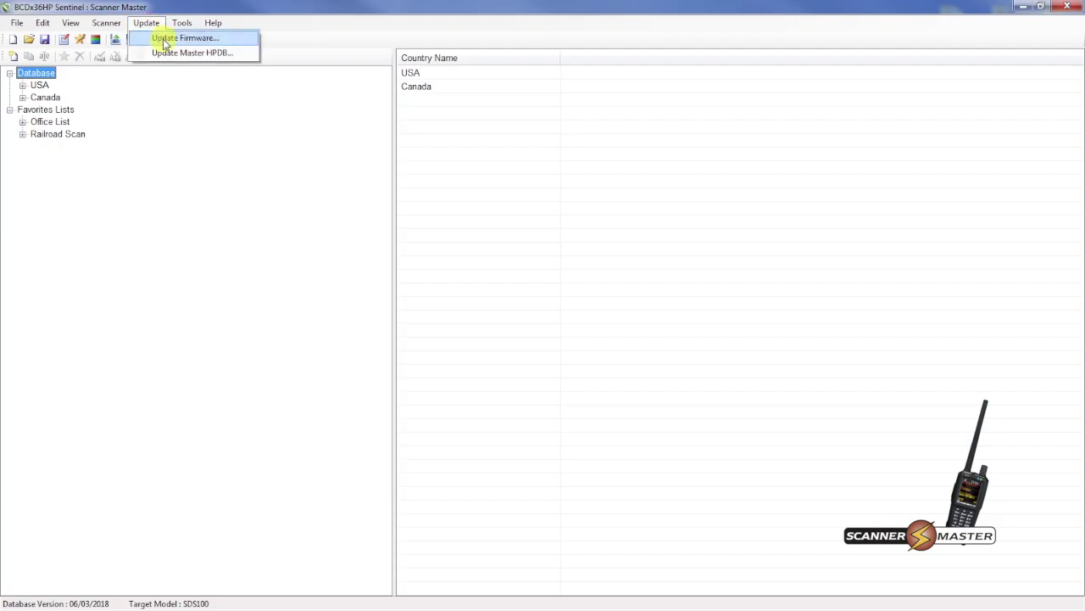
click(164, 39)
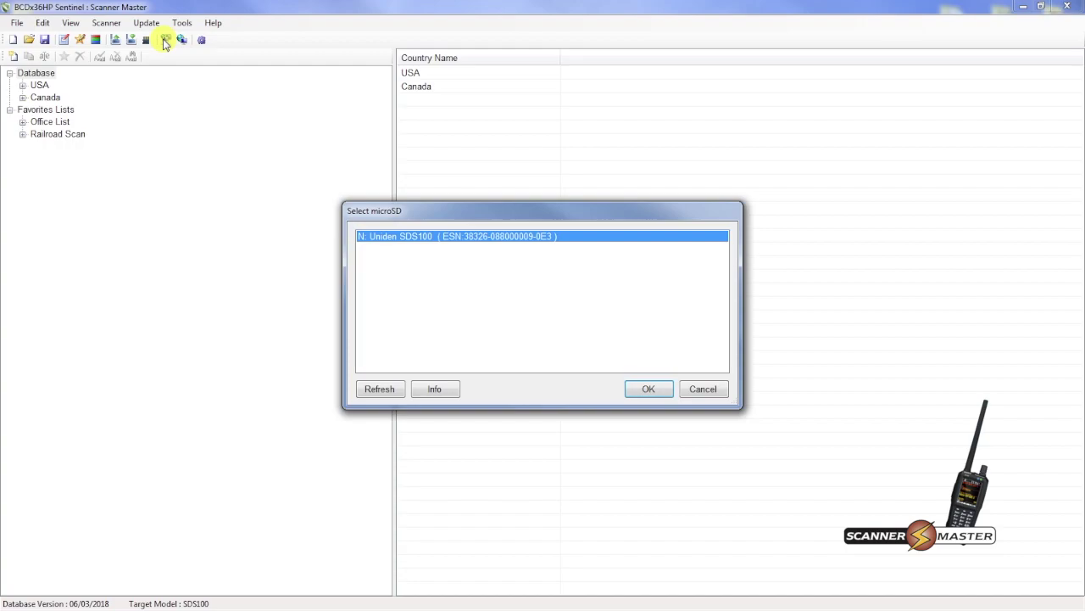
click(648, 390)
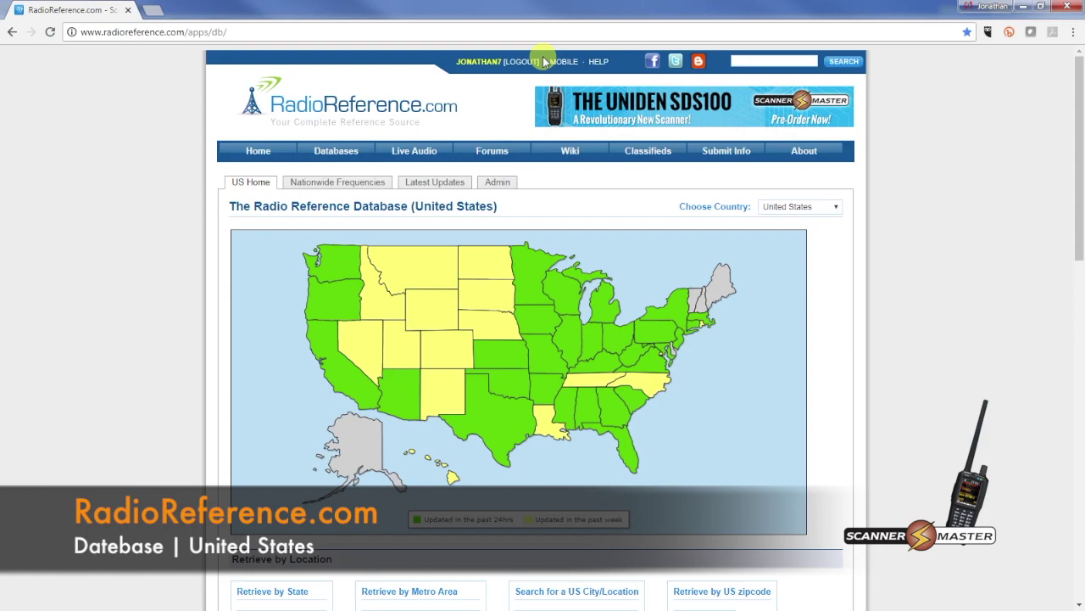
- In the RadioReference.com database, open Maine's Cumberland County page and examine its frequencies and list of trunked radio systems
mouse_move(331, 158)
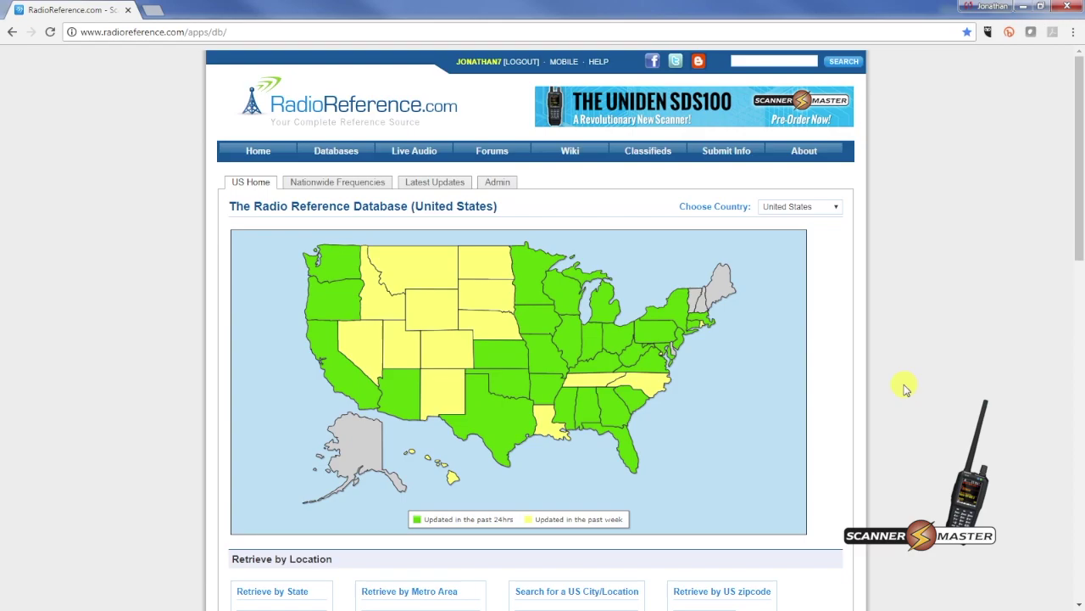
click(721, 301)
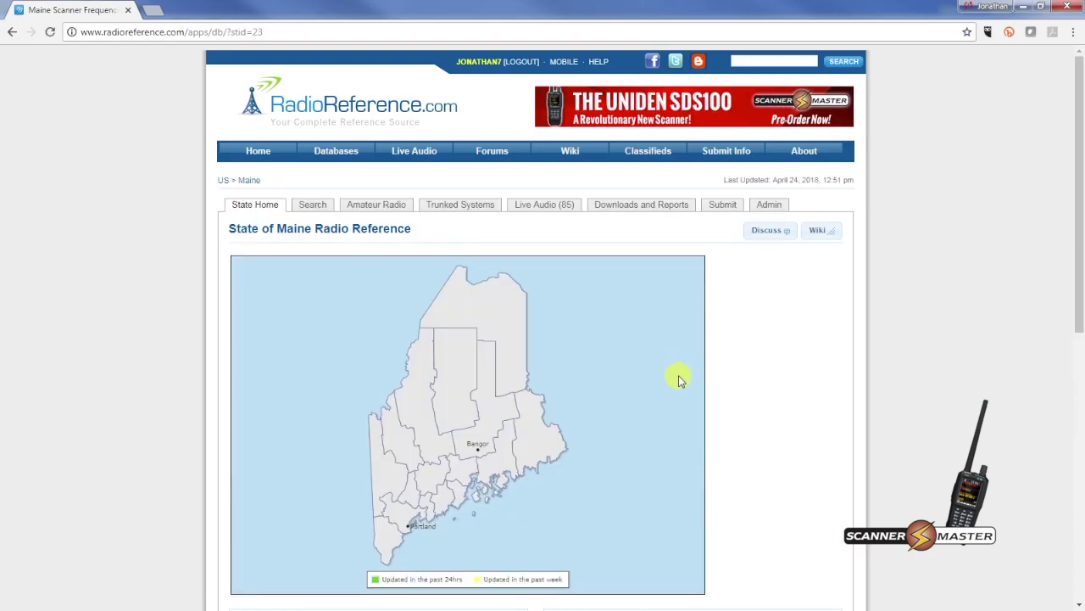
scroll(683, 381, down, 1)
scroll(683, 381, down, 1)
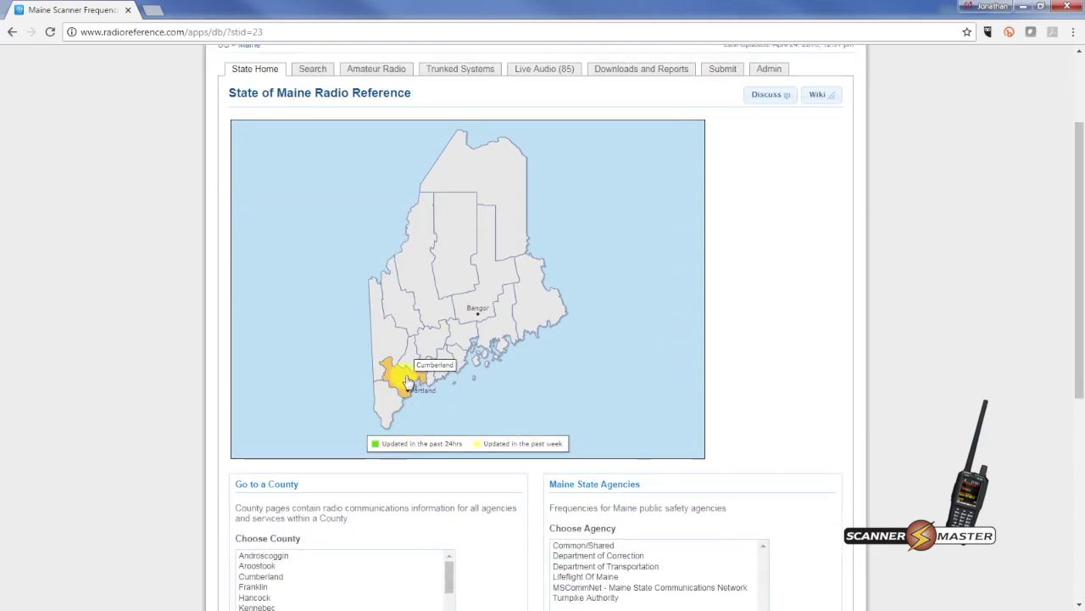
click(407, 382)
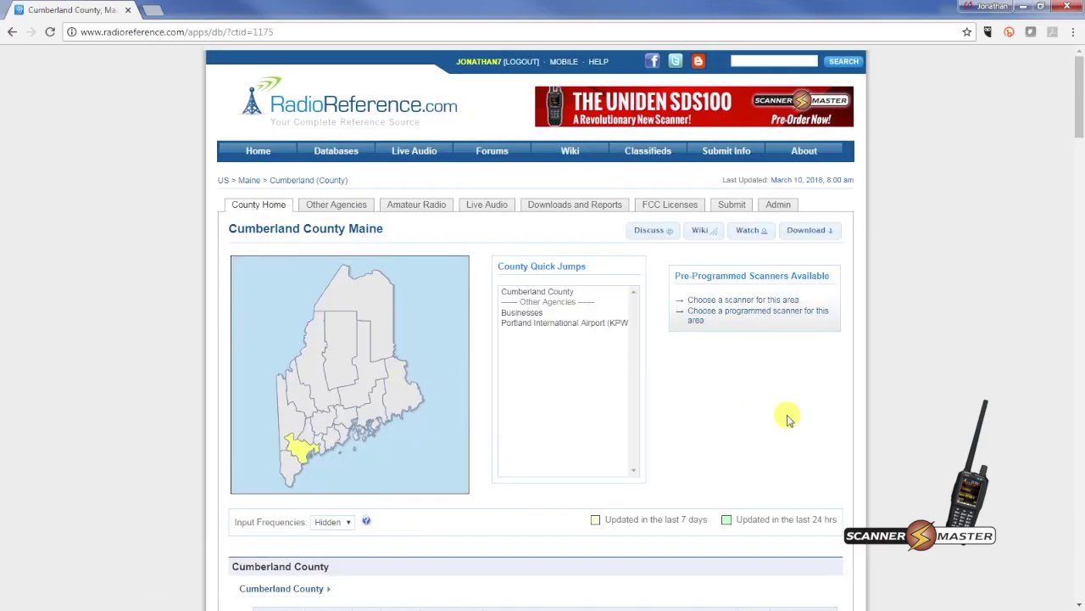
scroll(787, 418, down, 5)
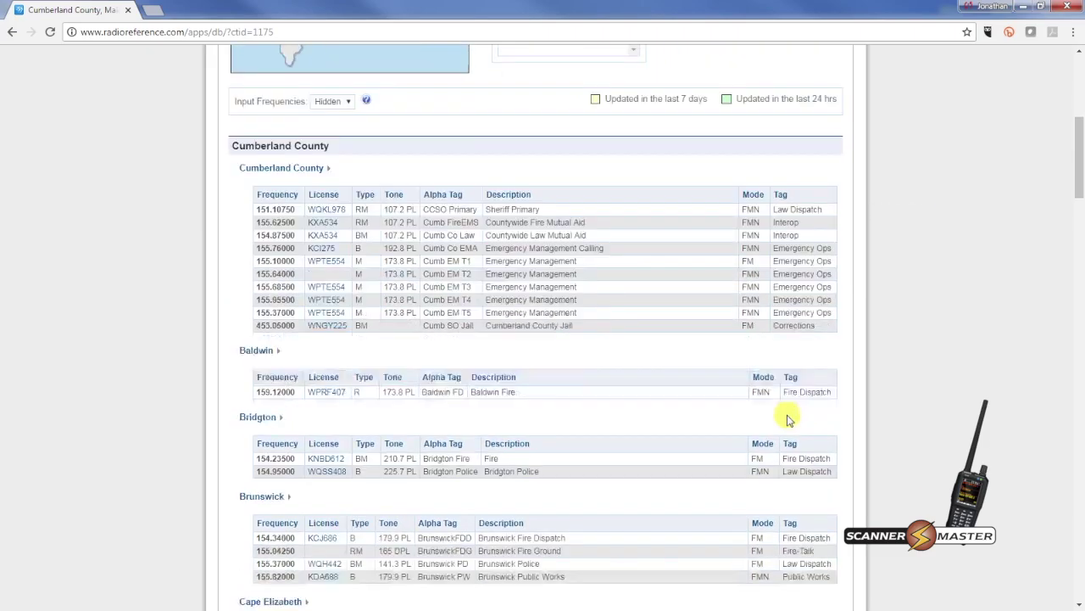
scroll(786, 418, down, 6)
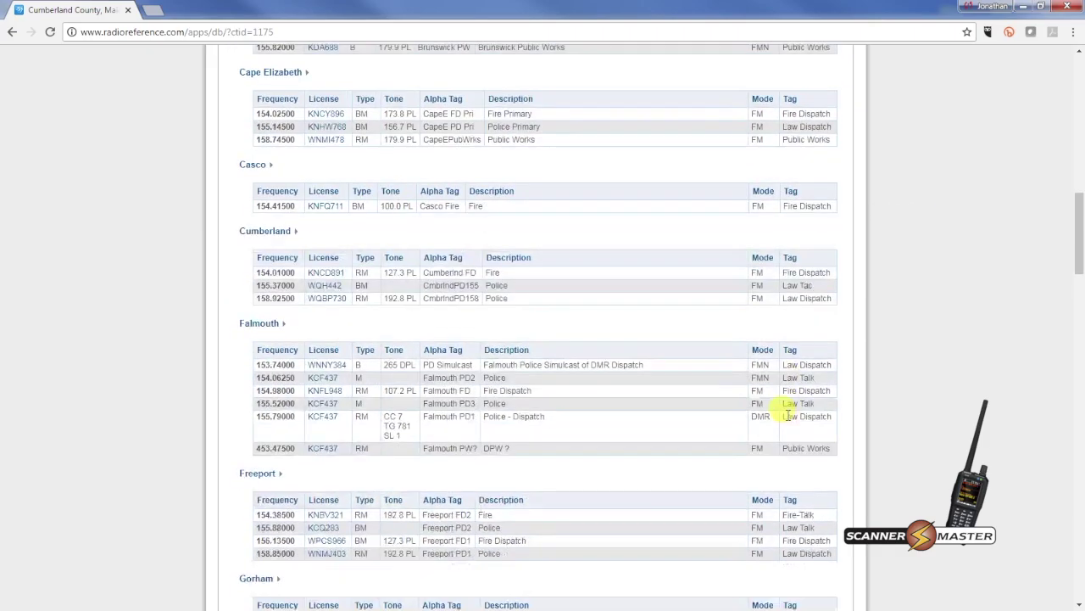
scroll(787, 415, down, 15)
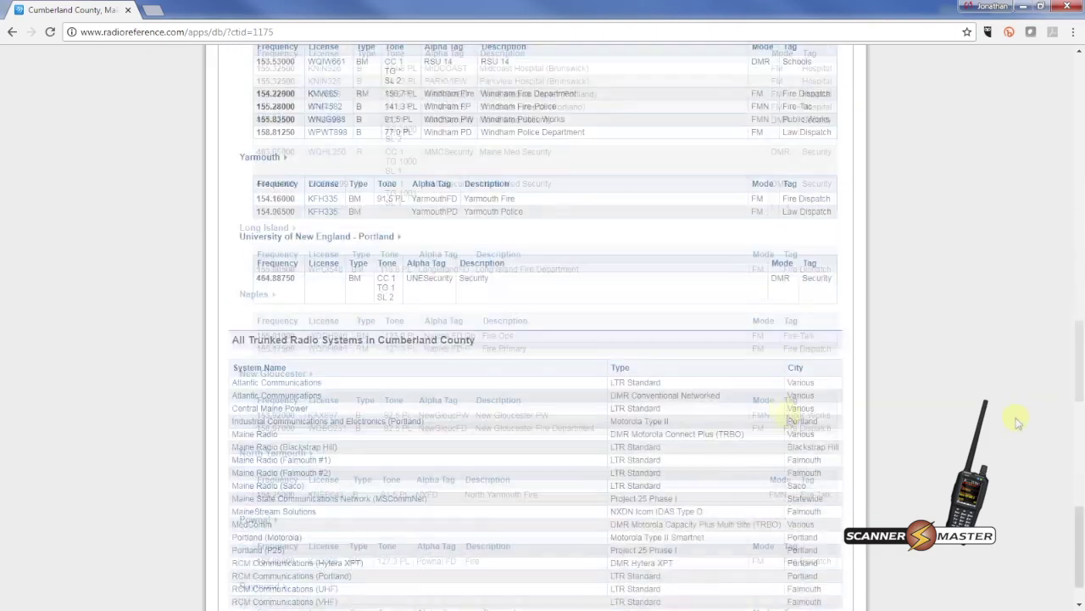
scroll(1017, 422, down, 1)
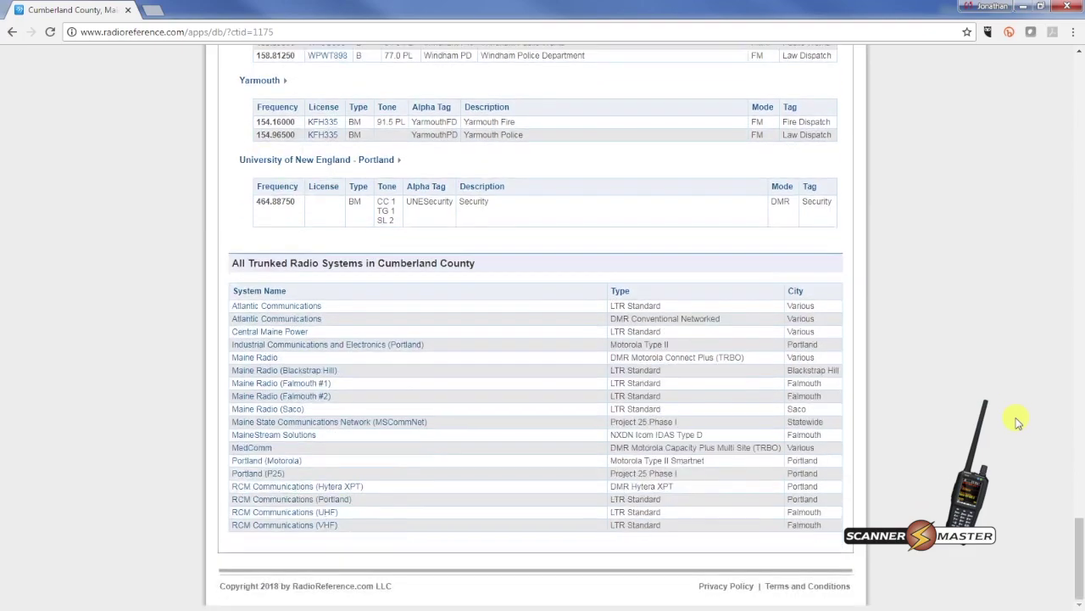
- Open the Portland (P25) trunked system, examine its frequencies and talkgroups, and return to the county page
click(254, 475)
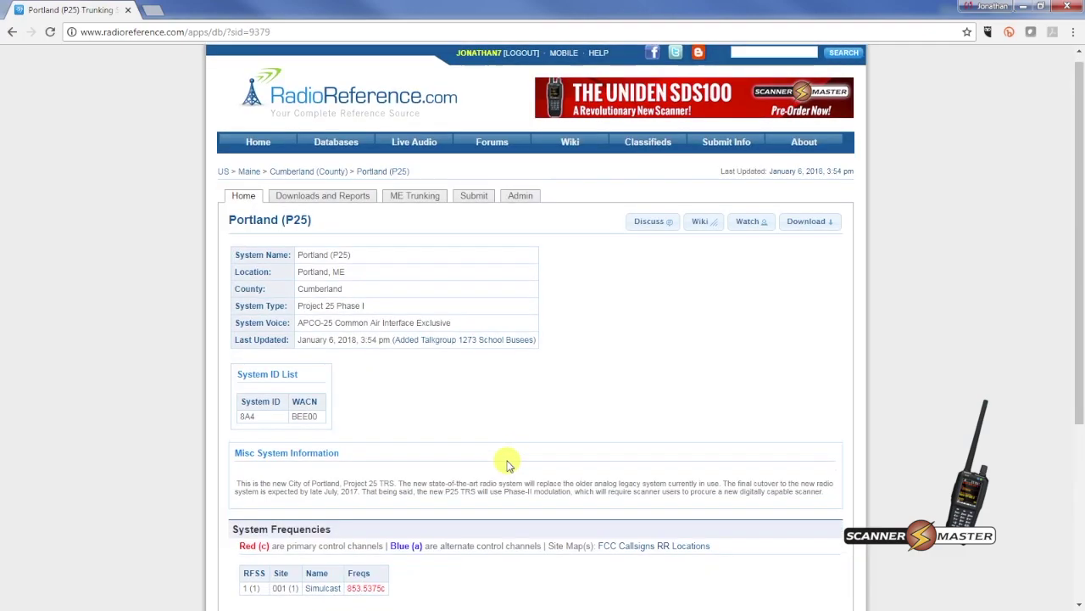
scroll(506, 464, down, 3)
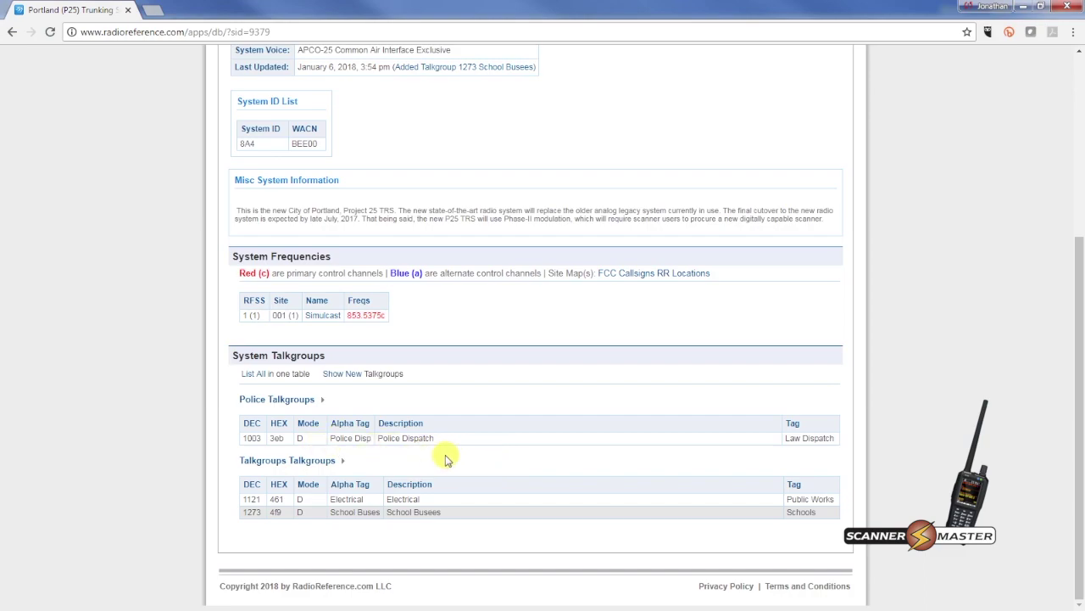
click(12, 32)
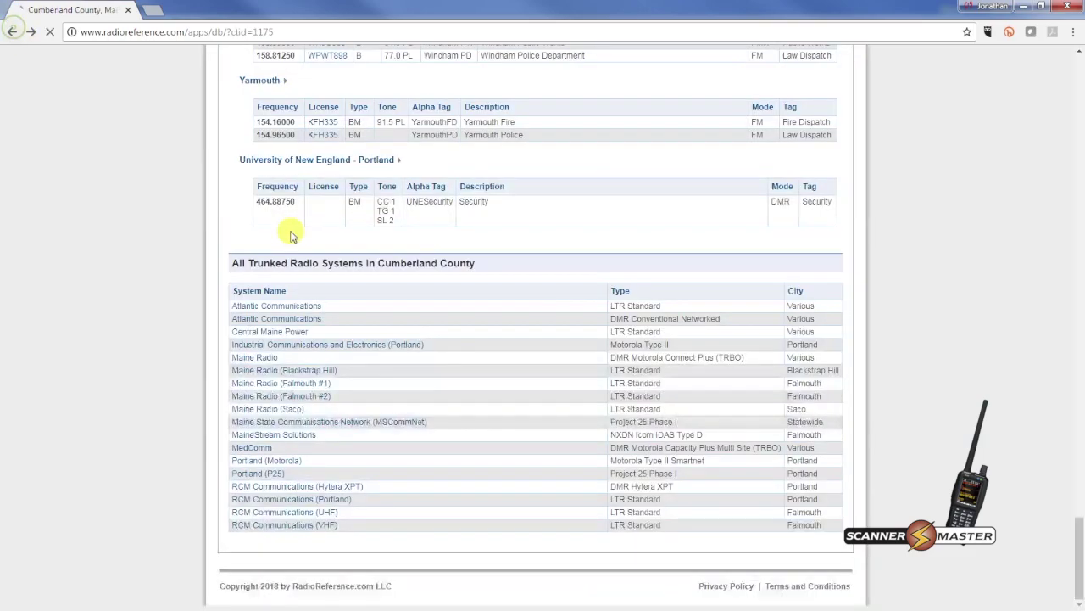
- Open the Portland (Motorola) trunked system and examine its system frequencies and talkgroups
click(285, 461)
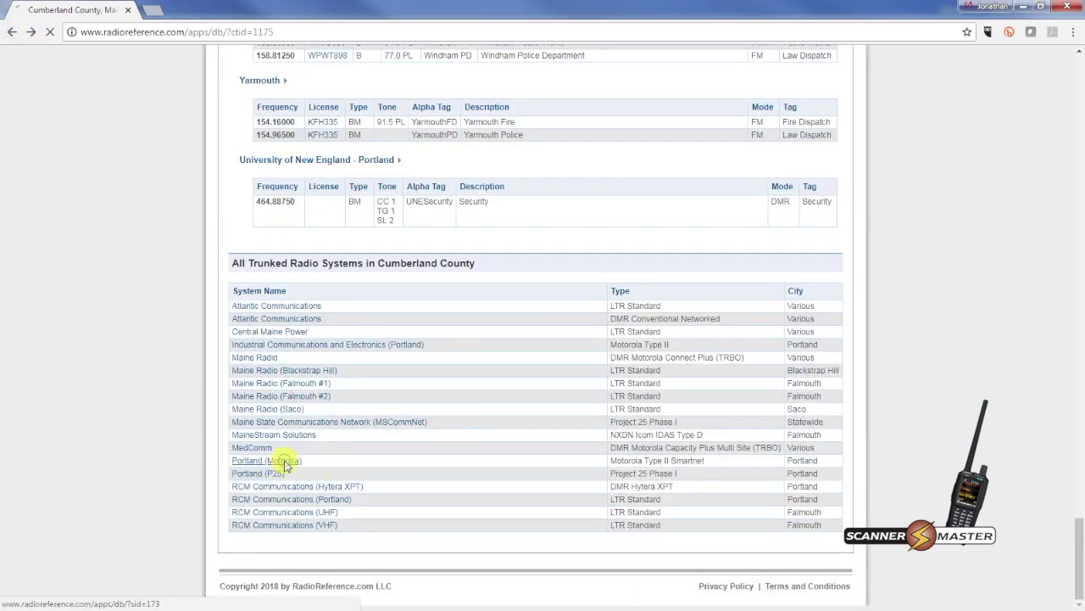
scroll(476, 475, down, 7)
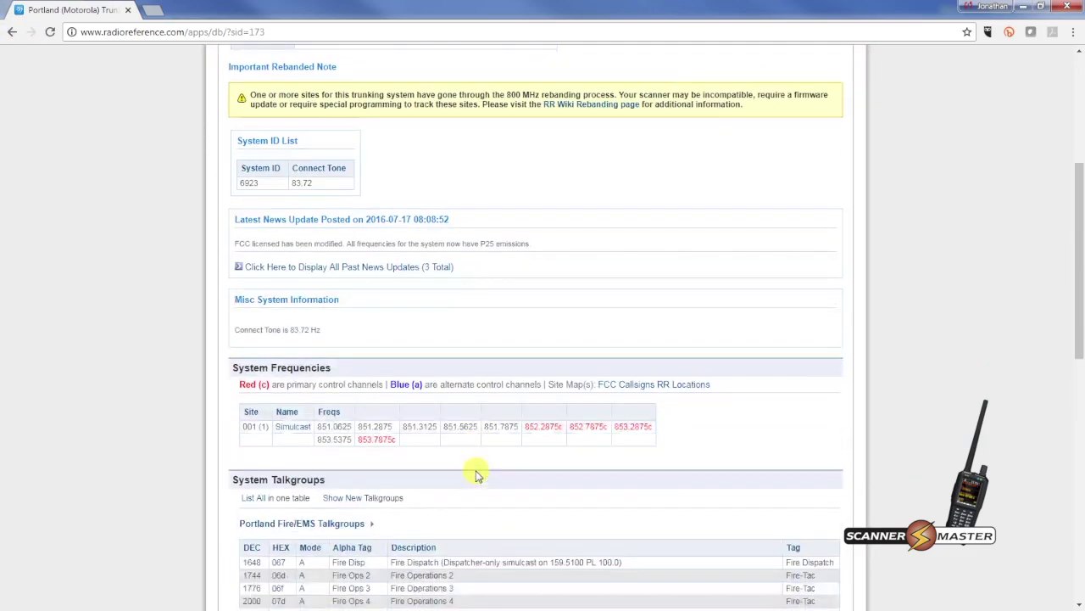
scroll(476, 474, down, 4)
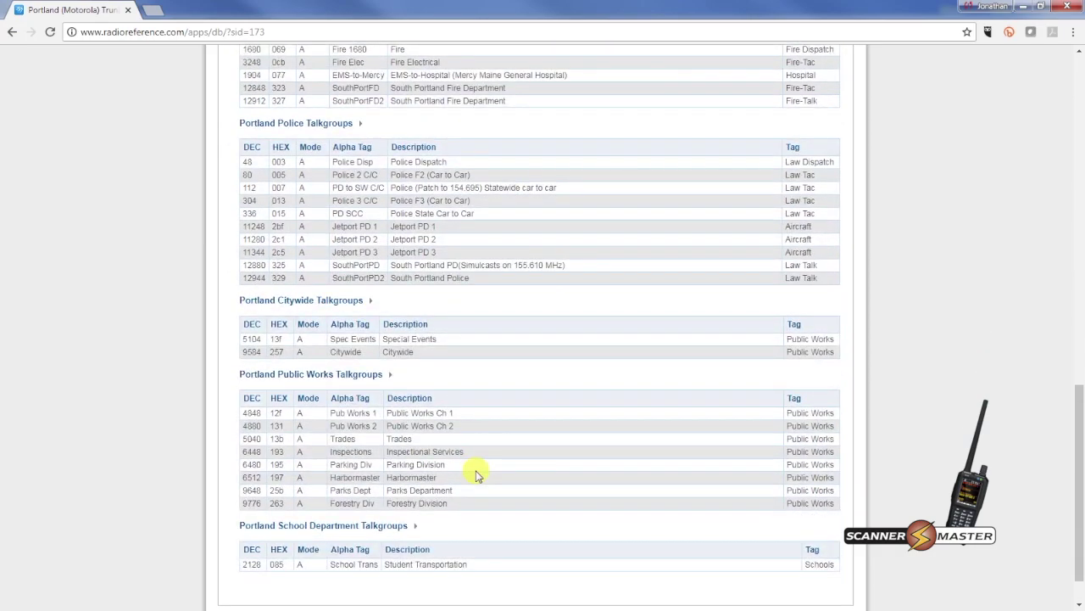
scroll(475, 475, up, 4)
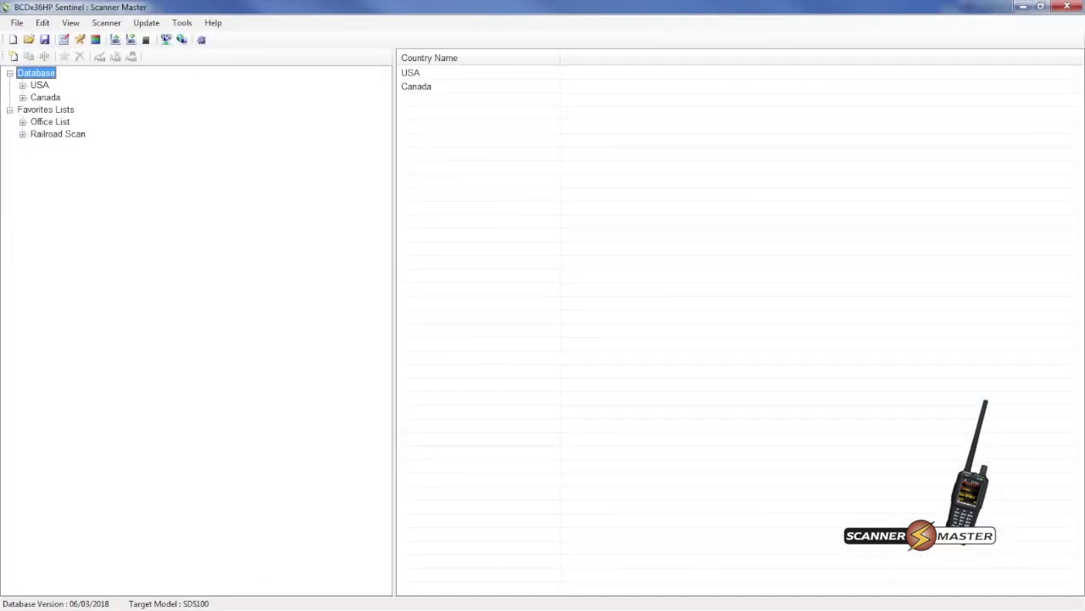
- Switch to BCDx36HP Sentinel and expand the database through USA, Maine and Cumberland to its County Systems
click(23, 86)
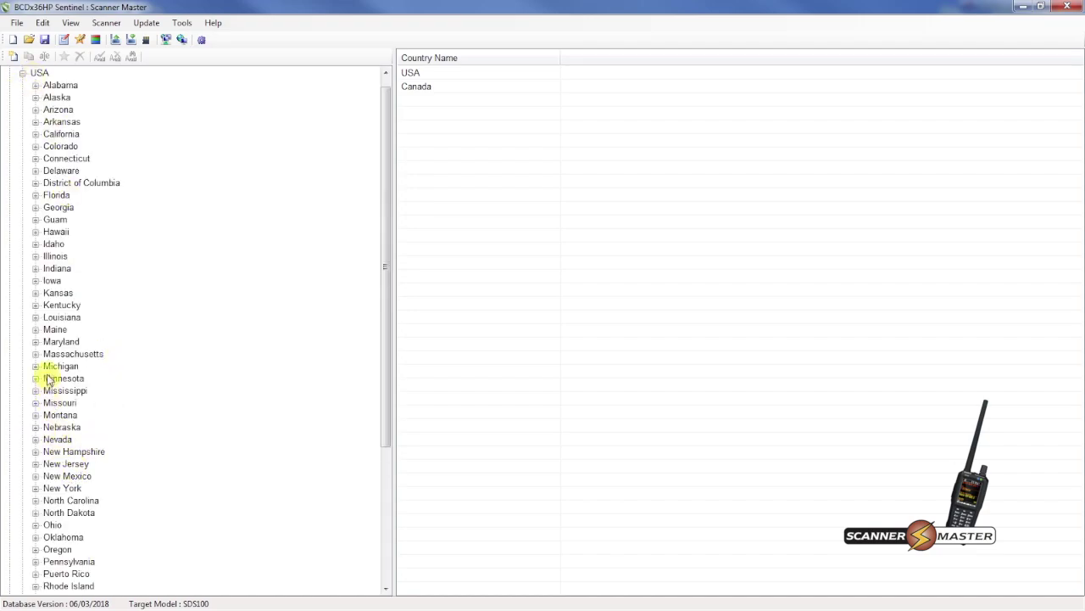
click(36, 330)
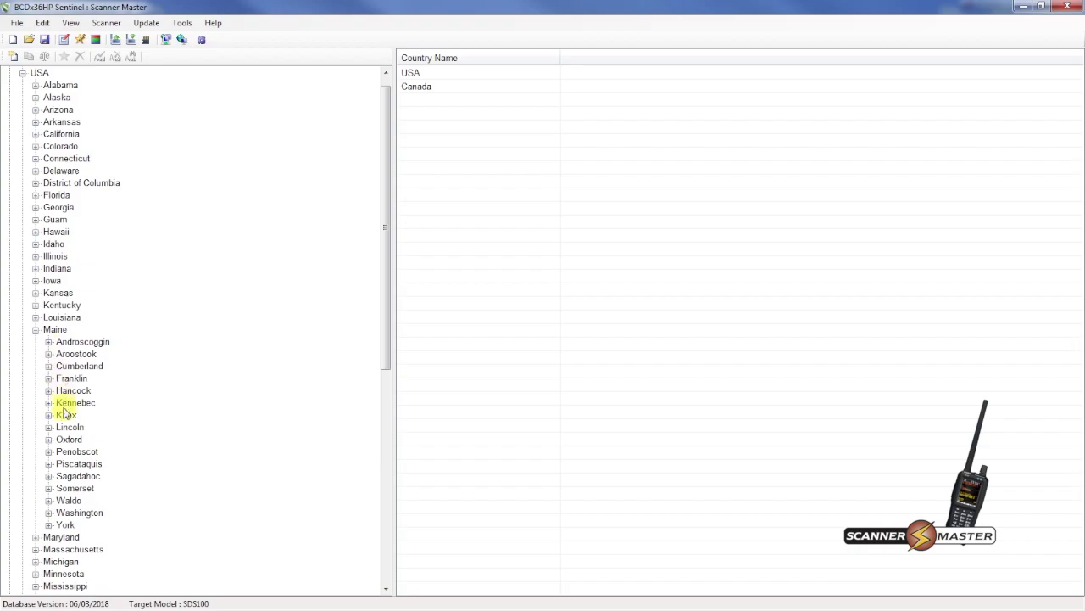
click(48, 366)
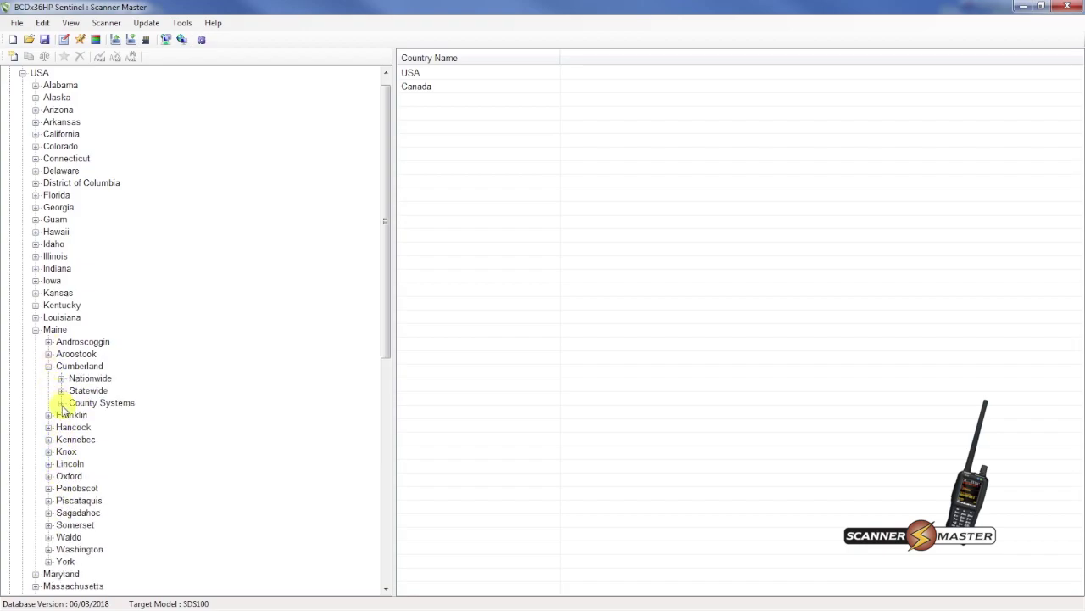
click(62, 403)
scroll(100, 465, down, 2)
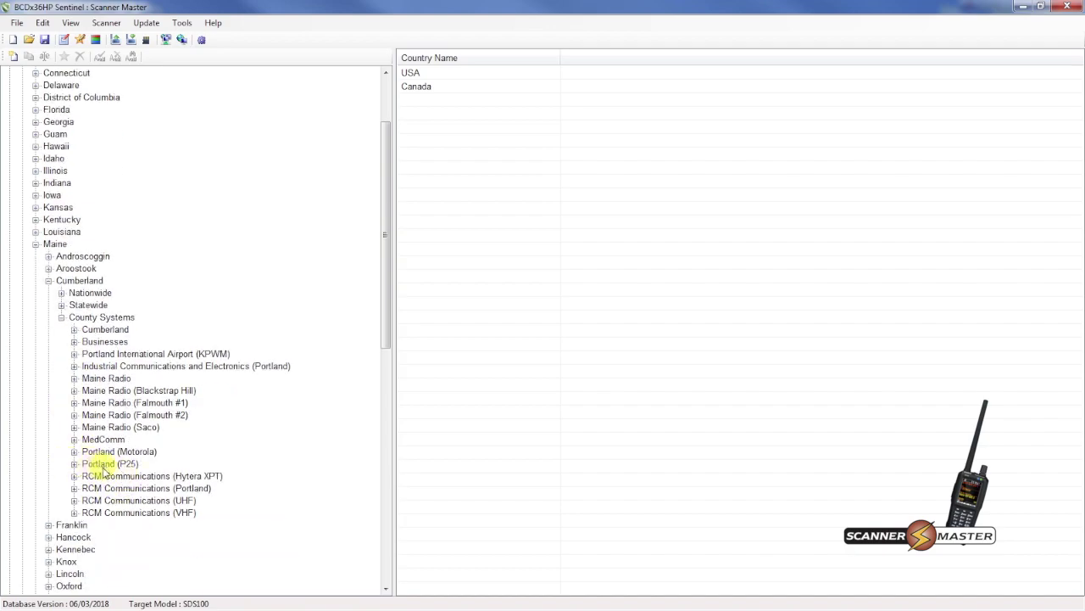
- Expand the Portland (P25) system under Cumberland's County Systems and open its Police department
click(92, 464)
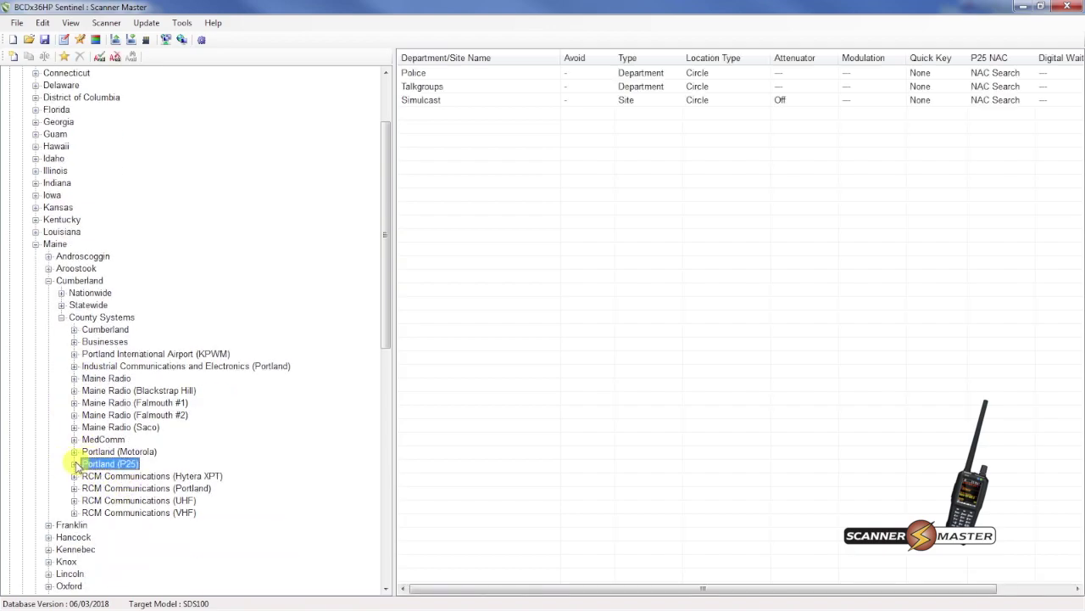
click(75, 464)
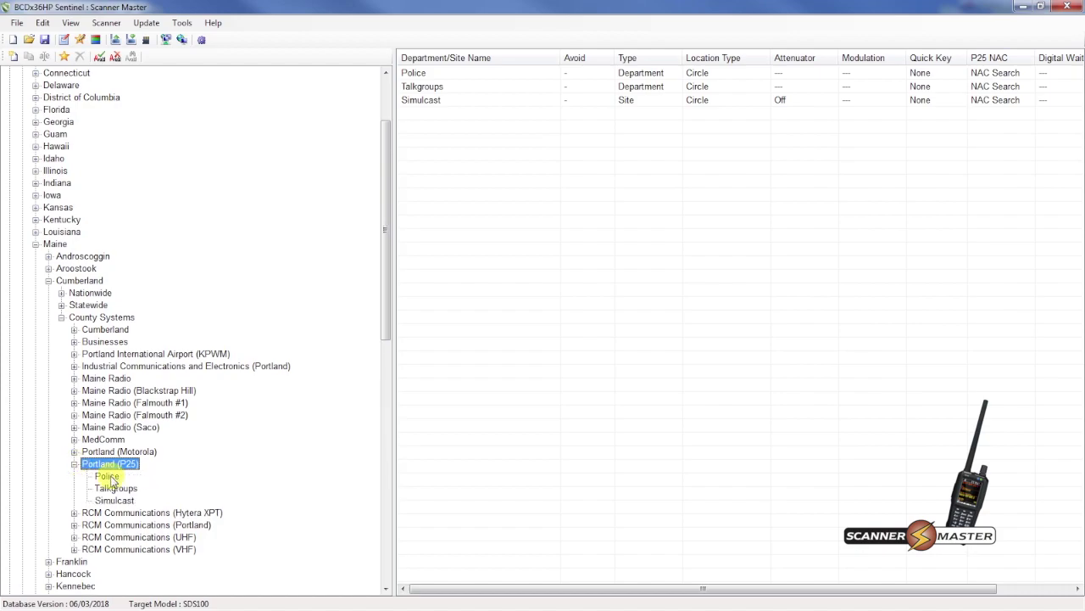
click(107, 478)
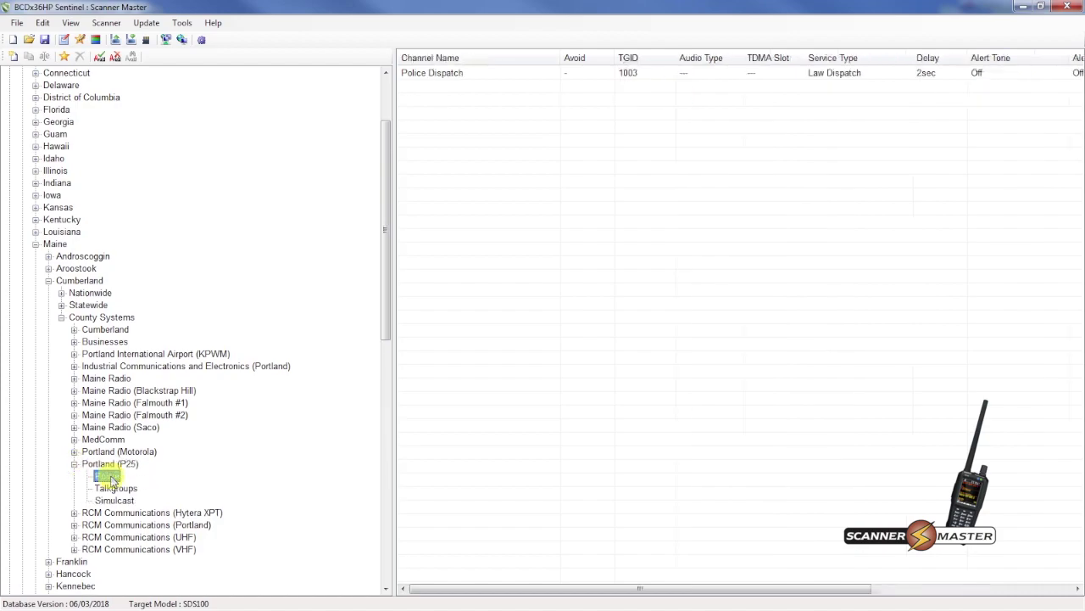
- Append the Police Dispatch channel to a new favorites list named Portland
click(458, 75)
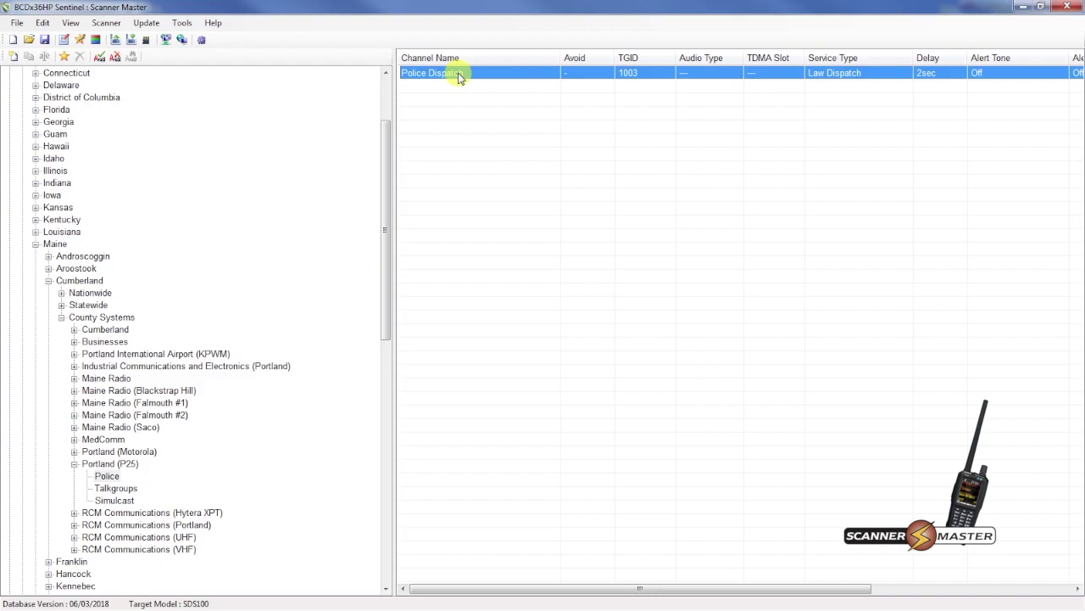
right_click(459, 76)
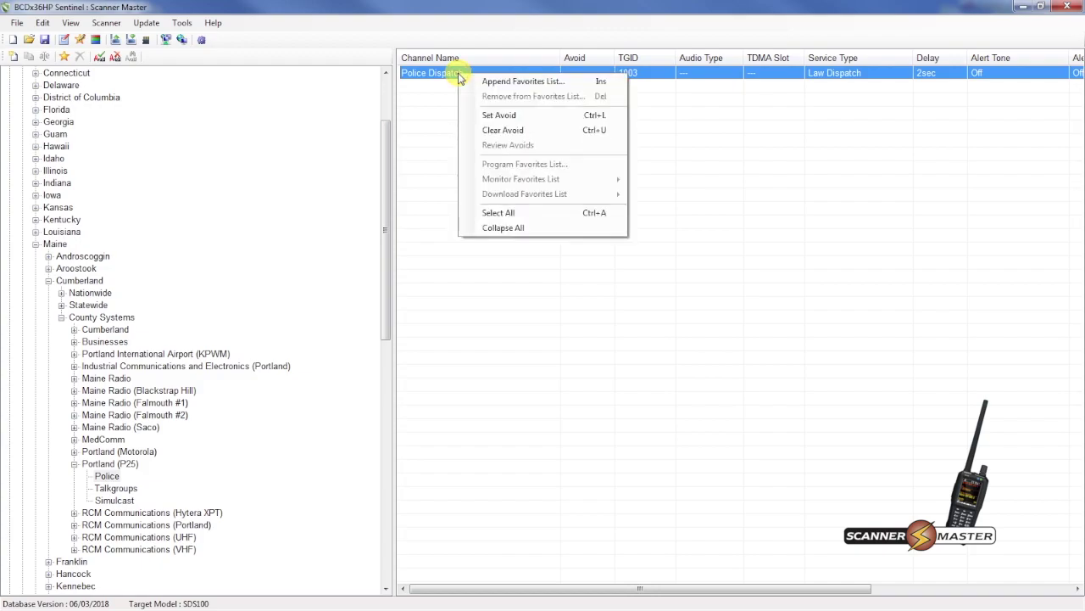
click(496, 81)
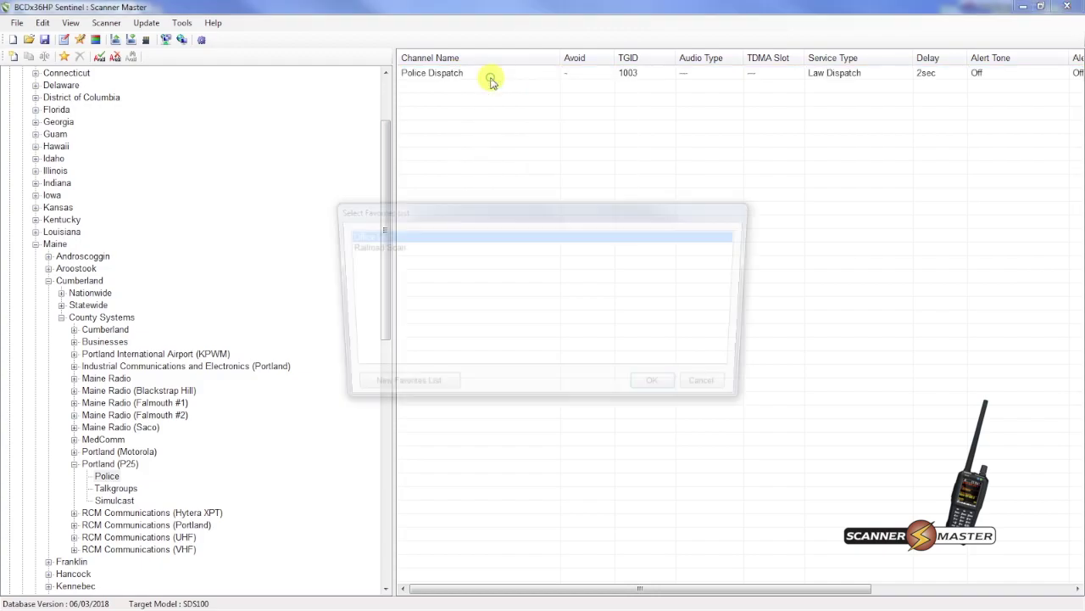
click(381, 391)
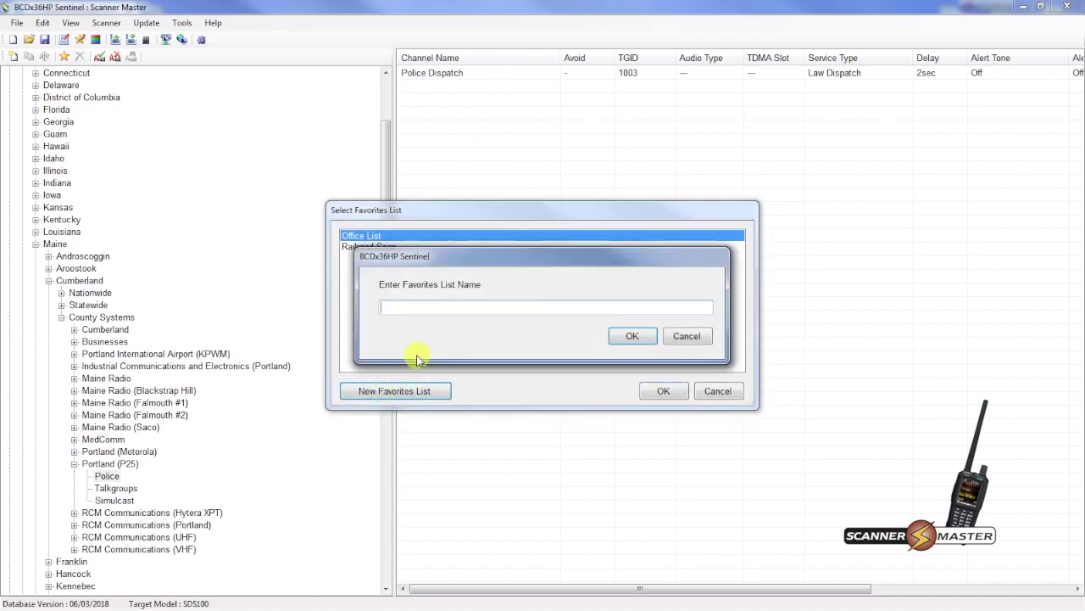
text(P)
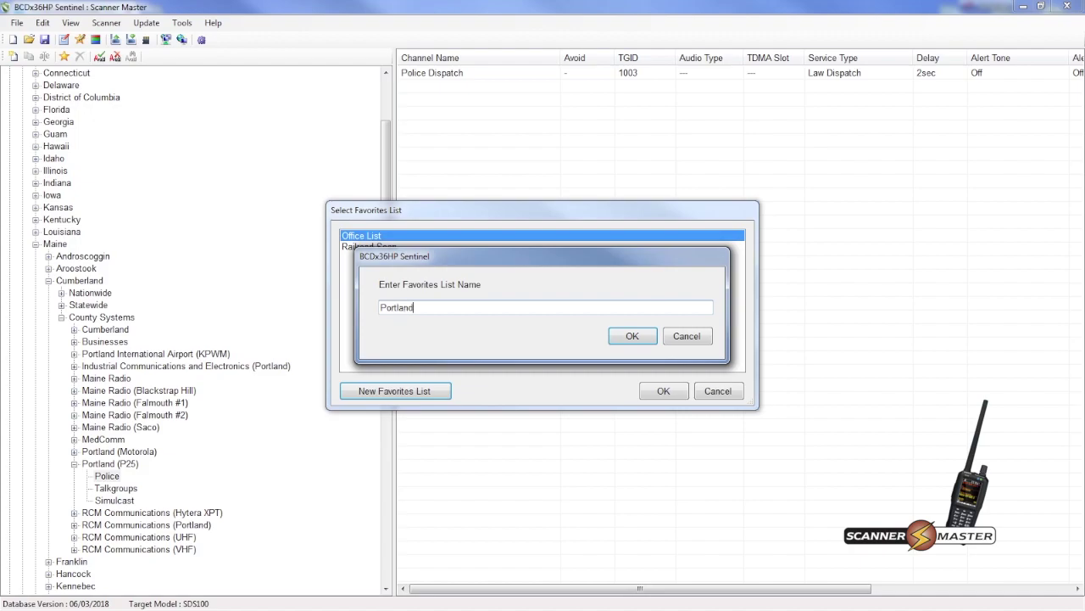
text(ortland)
click(632, 336)
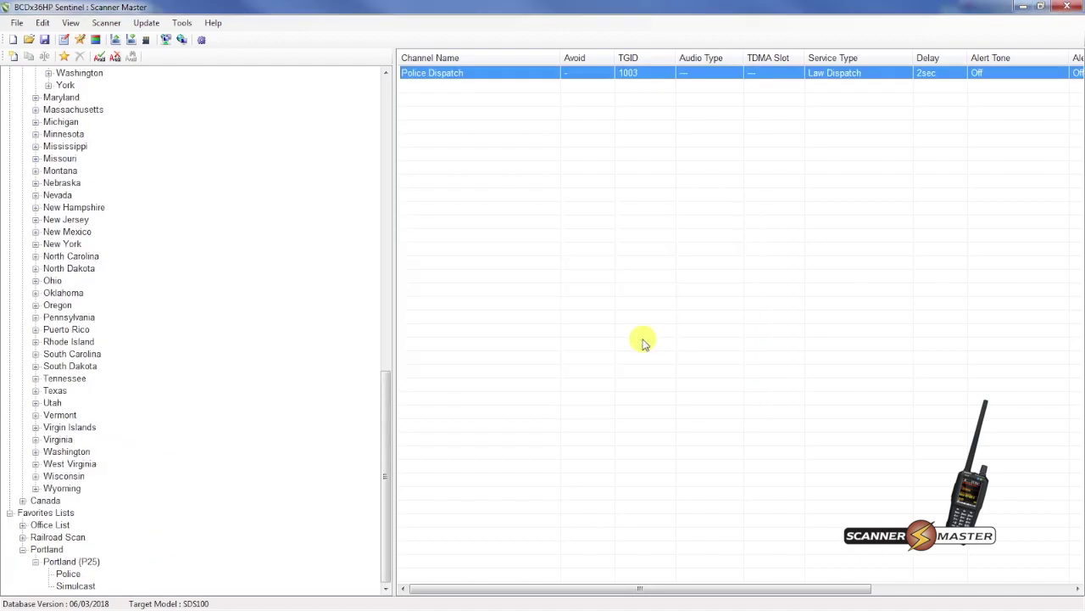
- Expand the Portland (Motorola) system in the Cumberland database and open its Portland Police department
drag(381, 436, 385, 241)
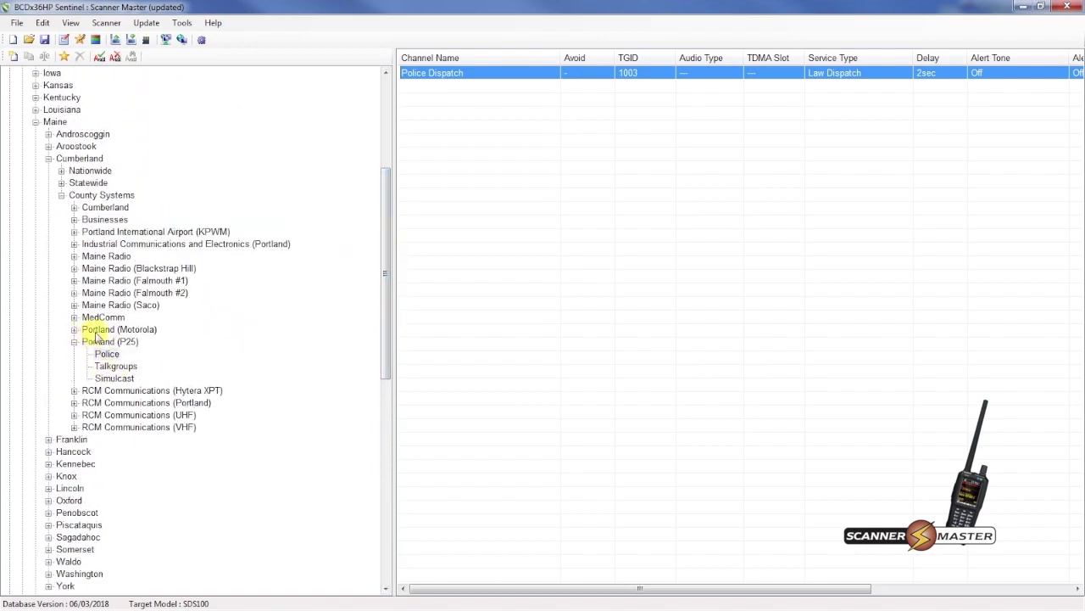
click(95, 329)
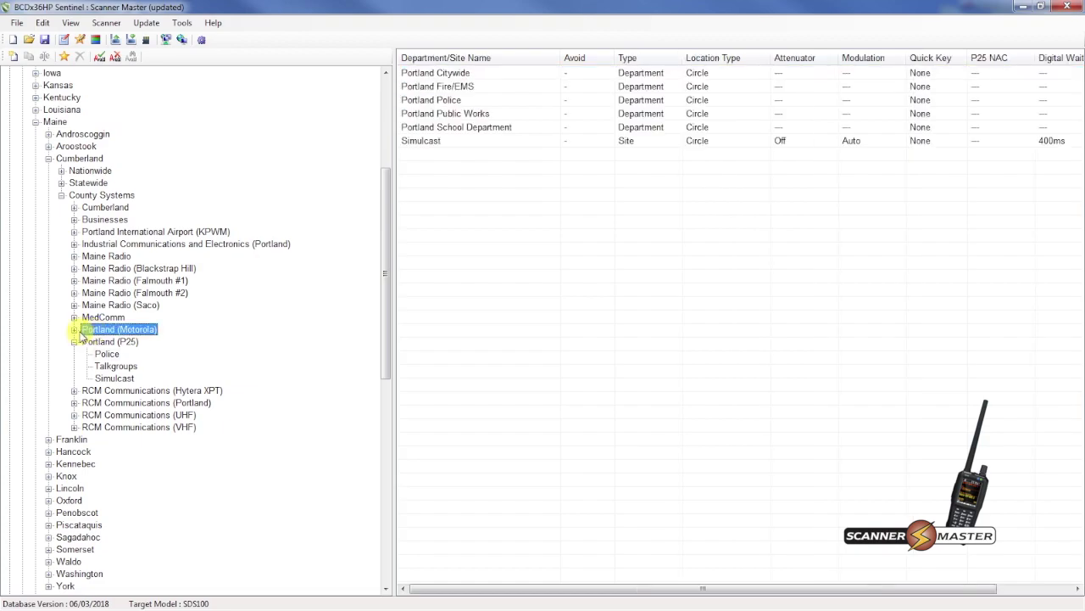
click(74, 329)
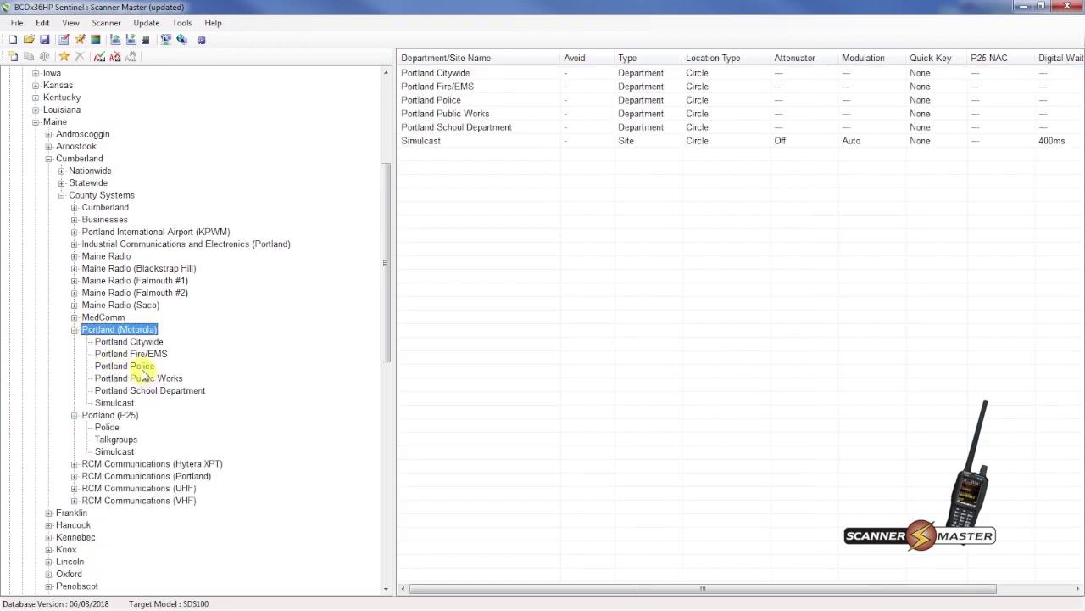
click(142, 367)
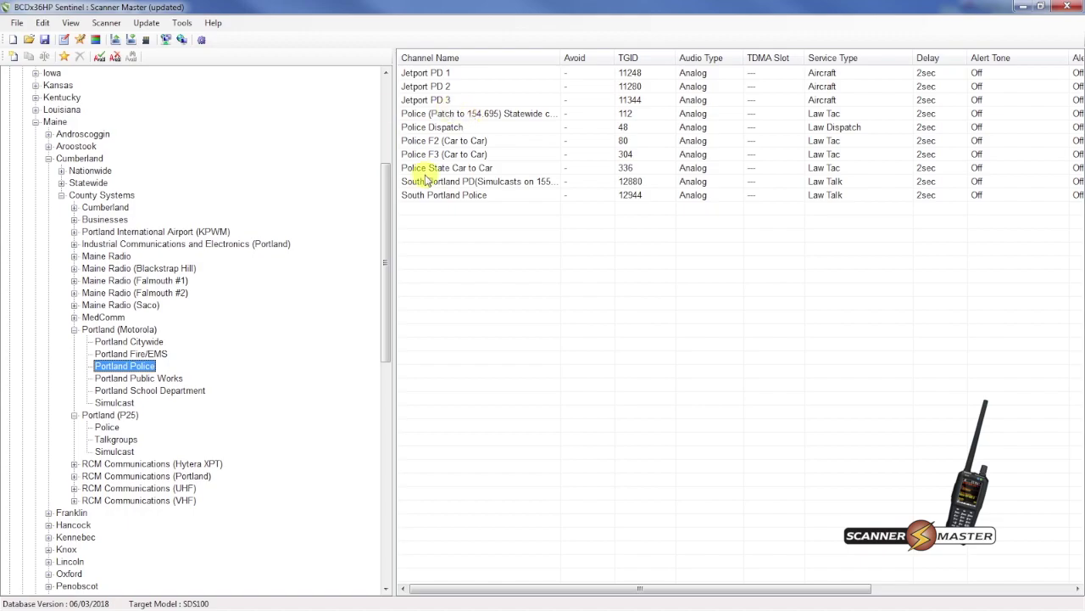
- Append the five Police channels, from the 154.695 statewide patch through Police State Car to Car, to the Portland favorites list
click(453, 115)
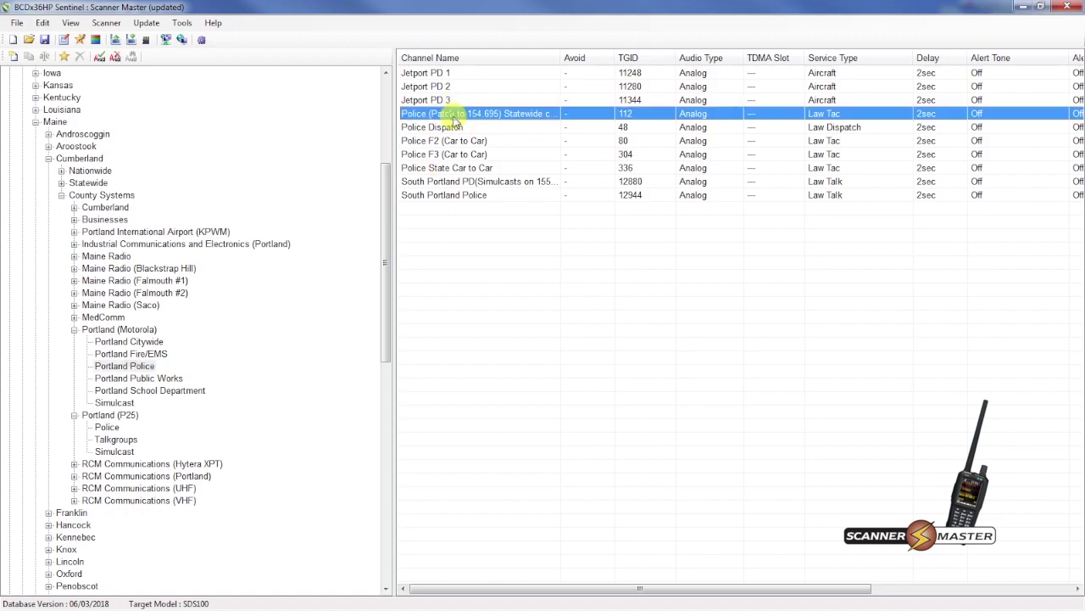
ctrl+click(456, 128)
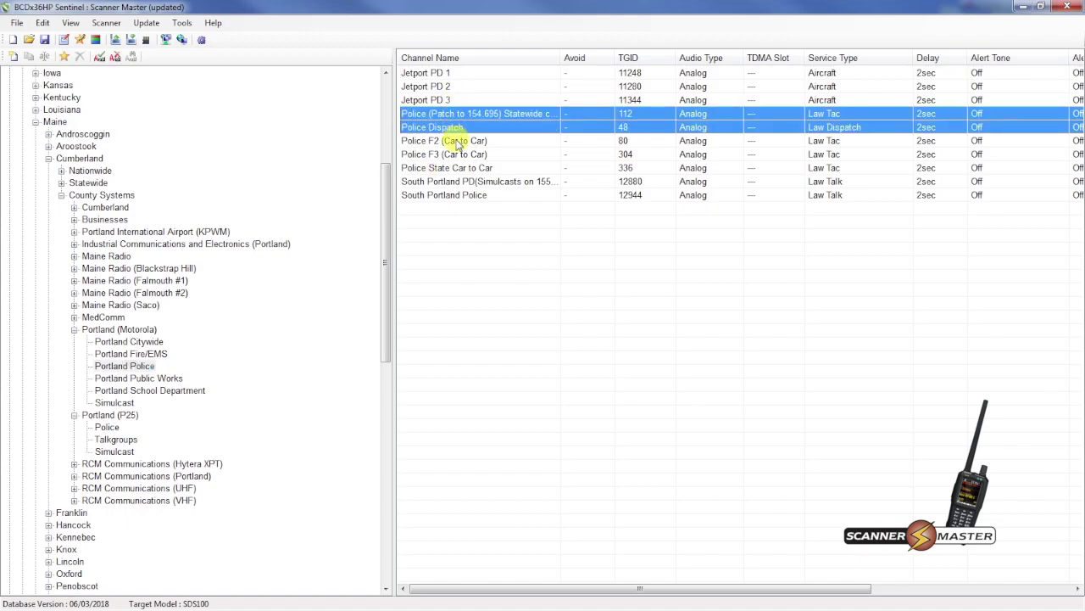
drag(456, 144, 465, 172)
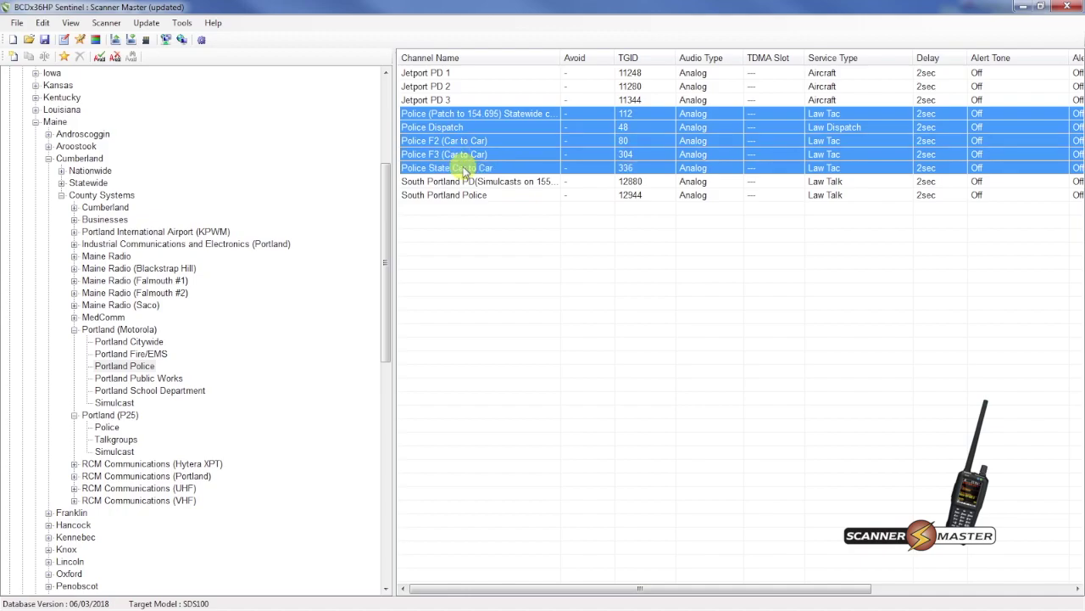
right_click(470, 144)
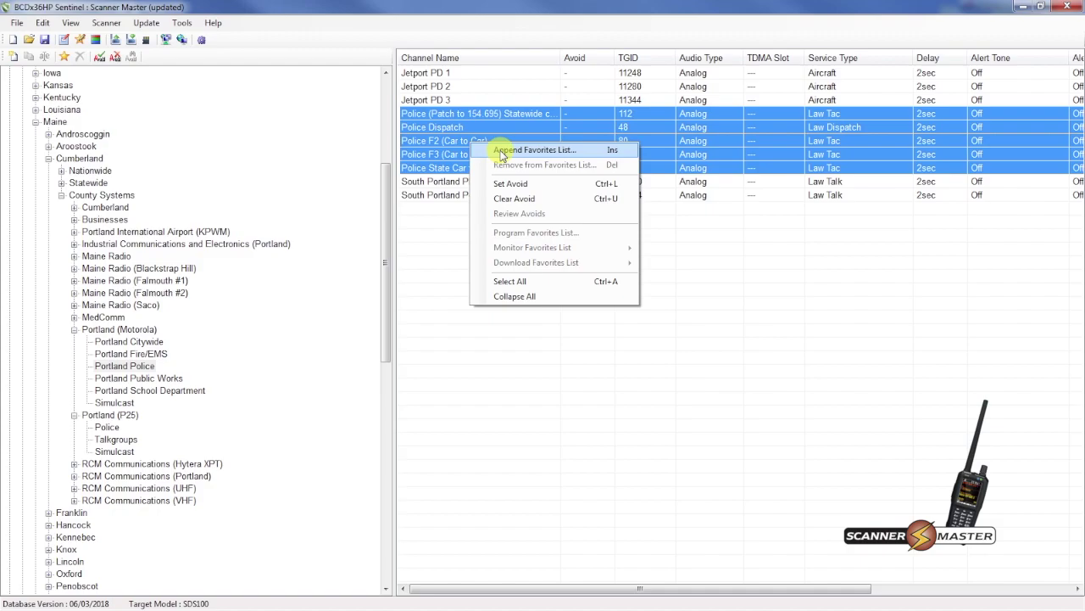
click(502, 153)
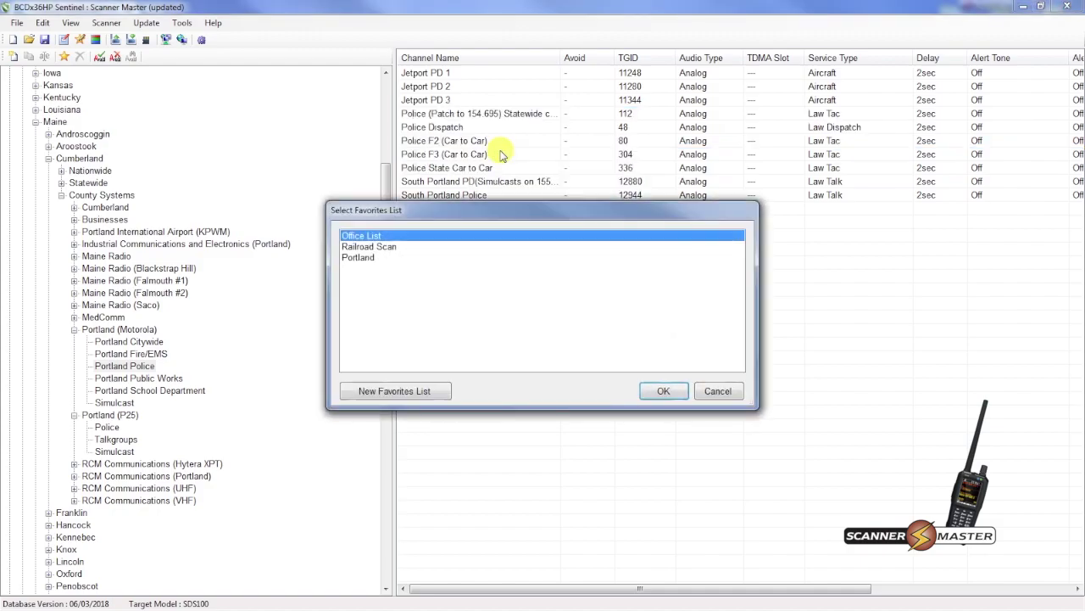
click(371, 260)
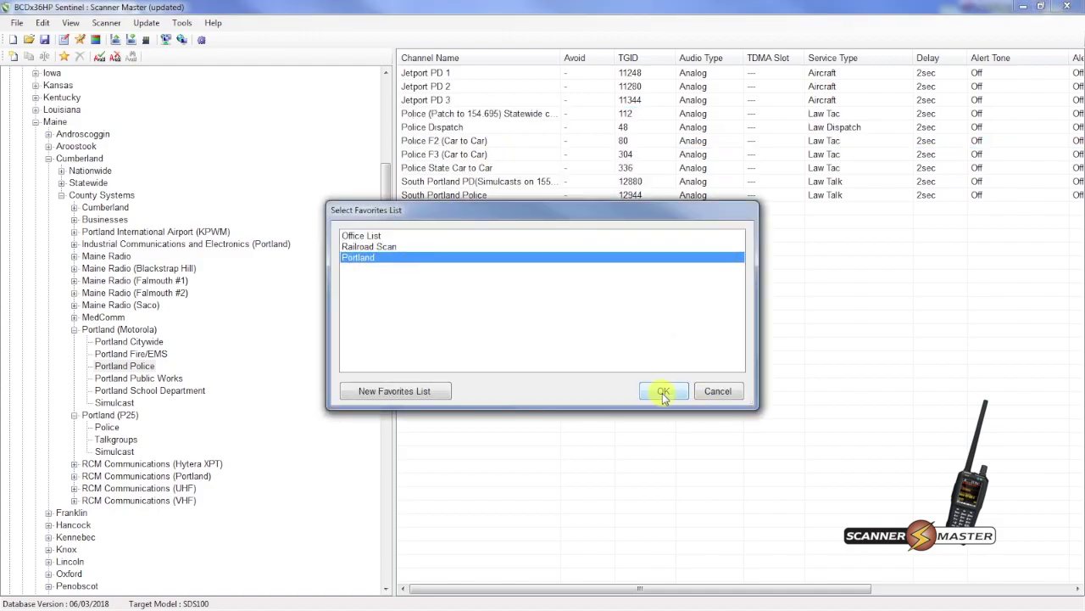
click(664, 394)
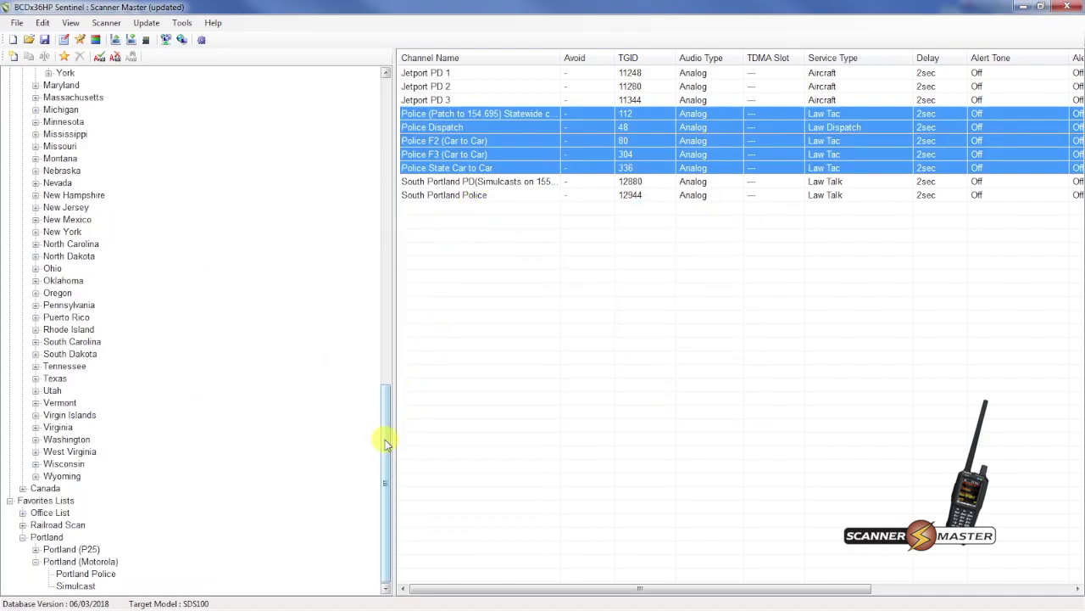
- Append the whole Portland Fire/EMS department of the Portland (Motorola) system to the Portland favorites list
drag(382, 438, 387, 198)
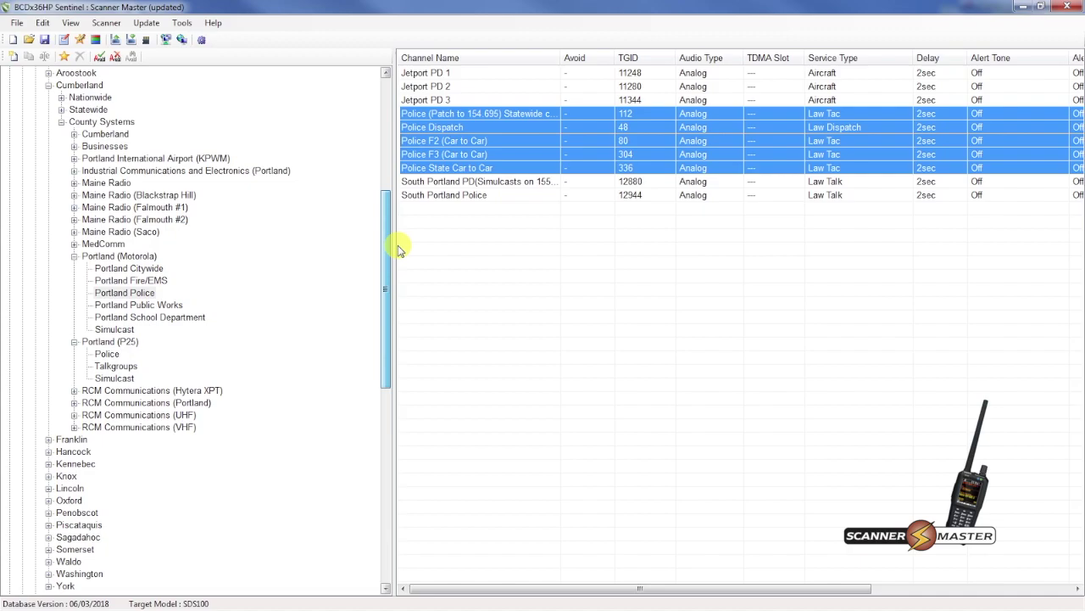
click(155, 281)
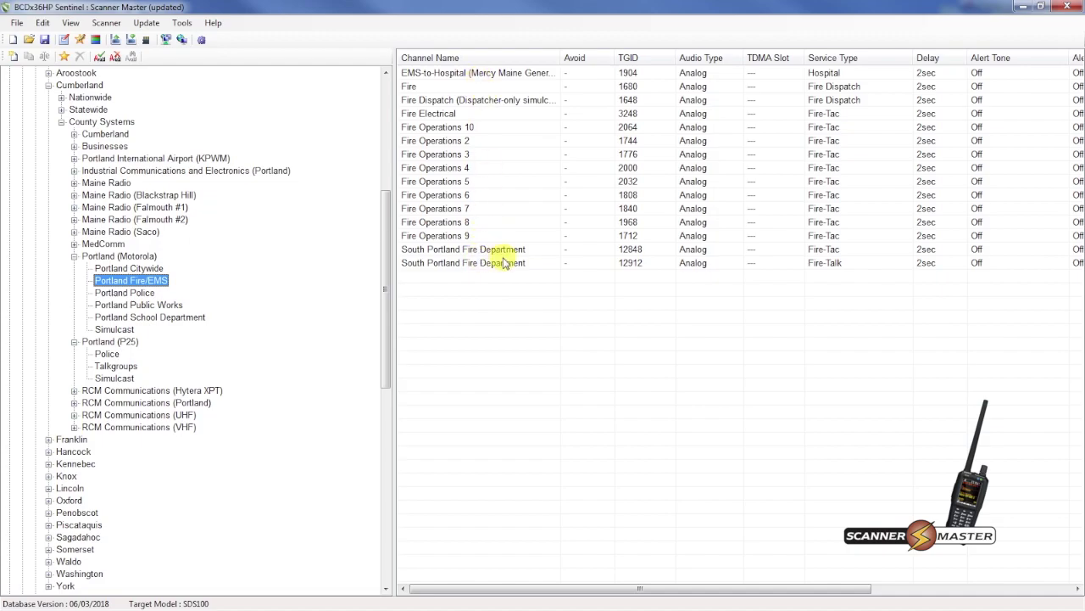
right_click(140, 282)
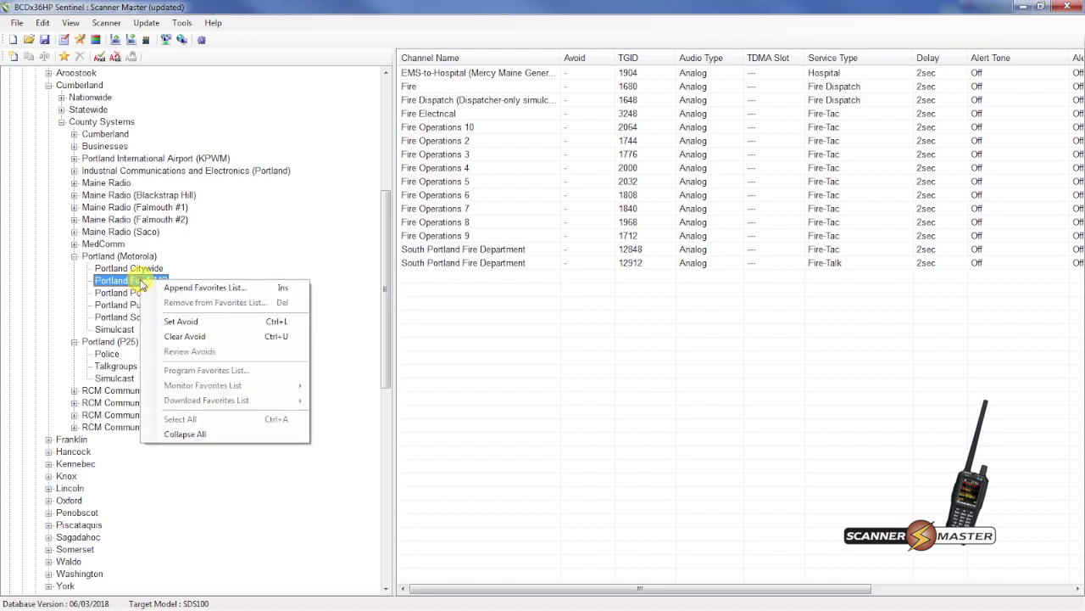
click(187, 289)
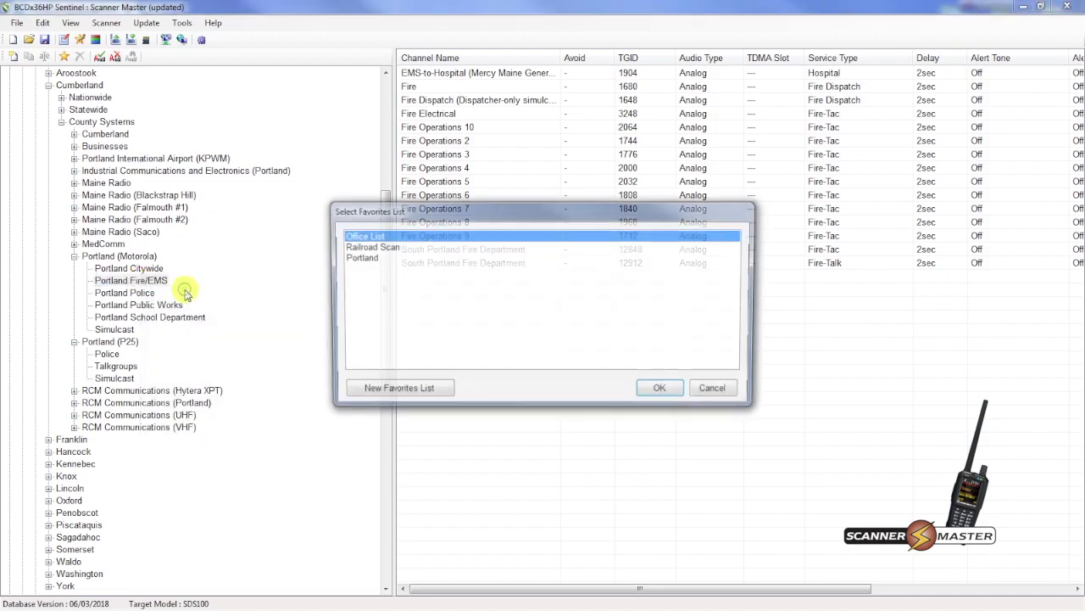
click(365, 259)
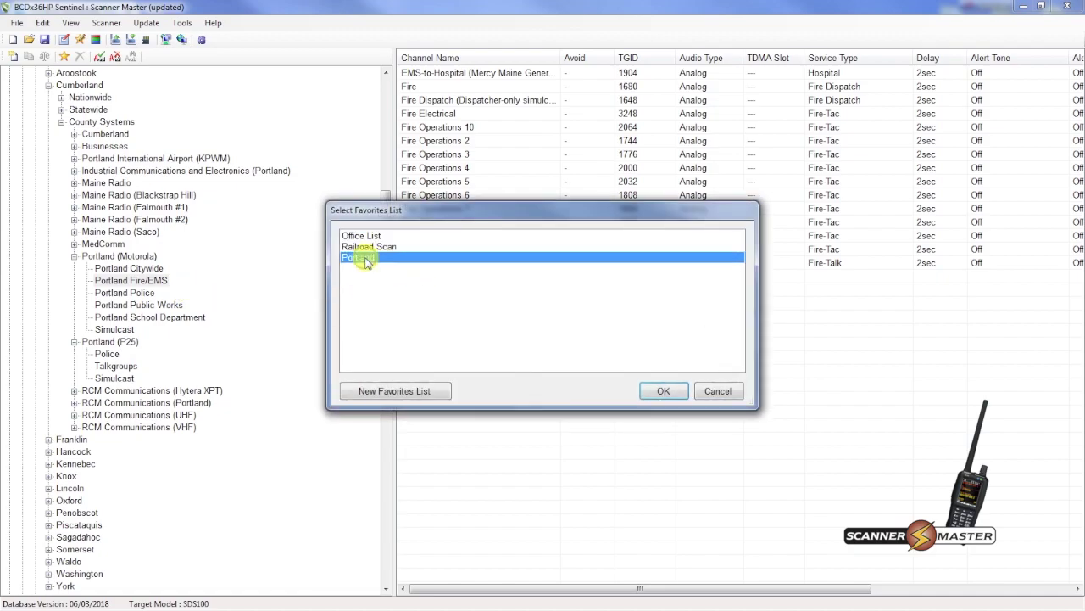
click(660, 391)
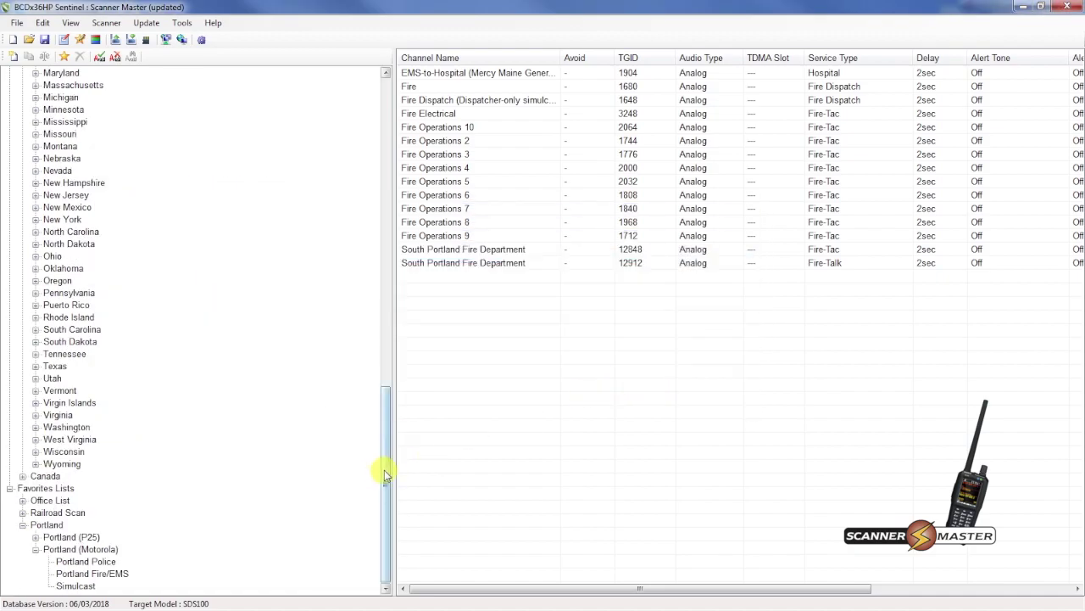
- Collapse the Portland (Motorola) and Portland (P25) systems under Cumberland's County Systems in the database tree
drag(384, 470, 383, 270)
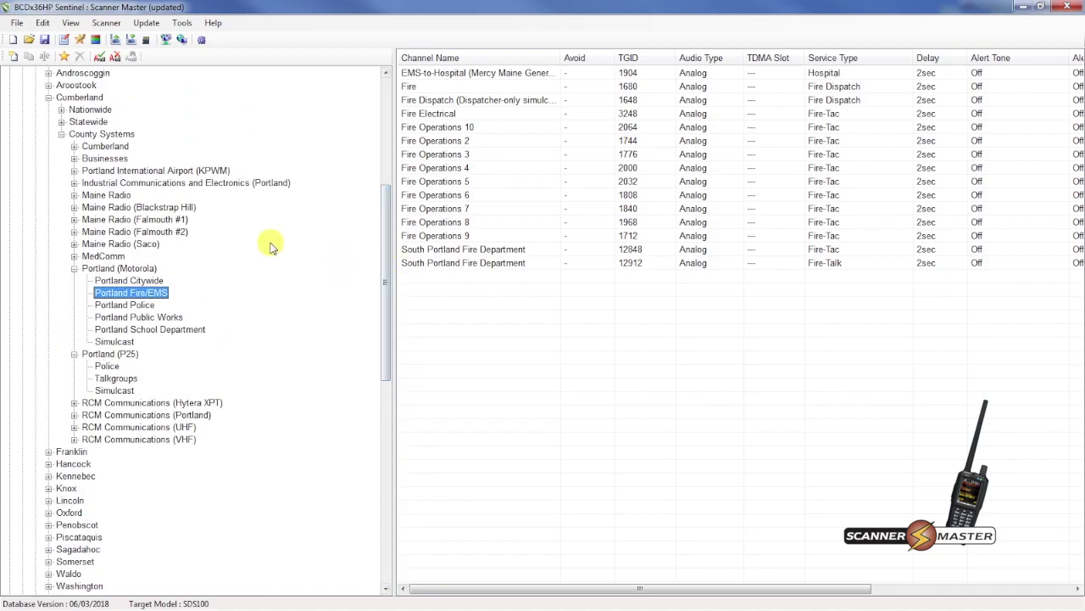
click(74, 269)
click(74, 281)
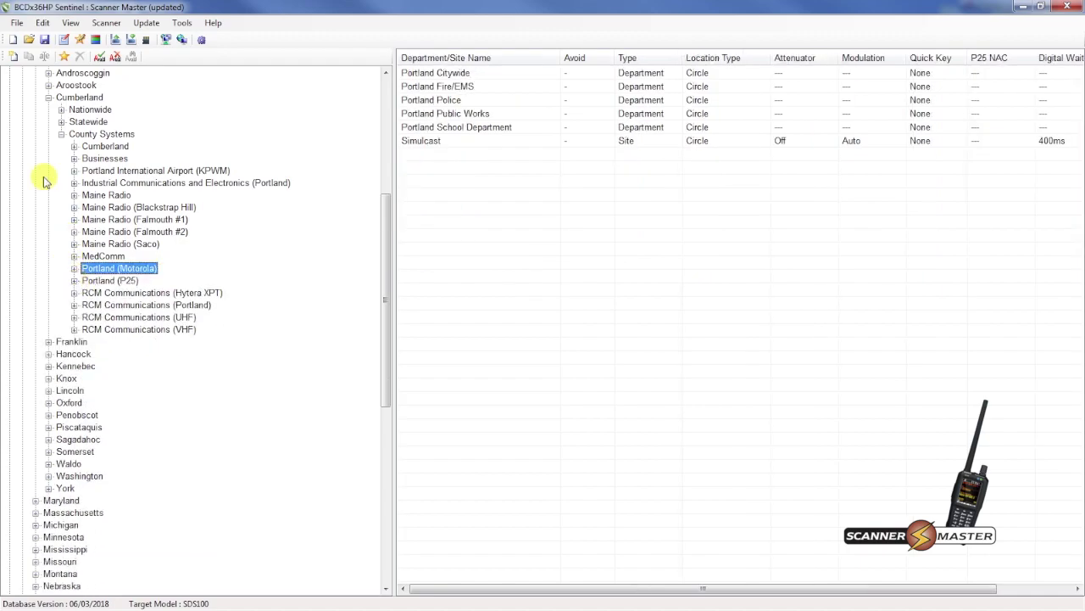
click(62, 136)
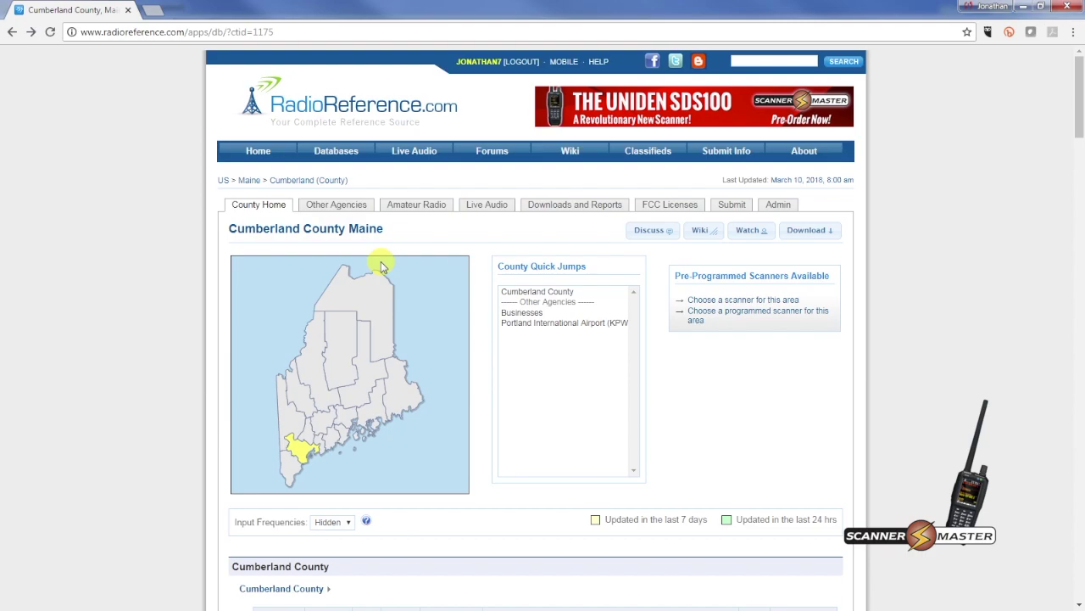
- On RadioReference's Cumberland County page, examine the conventional frequencies listed for the county and its towns
scroll(380, 266, down, 3)
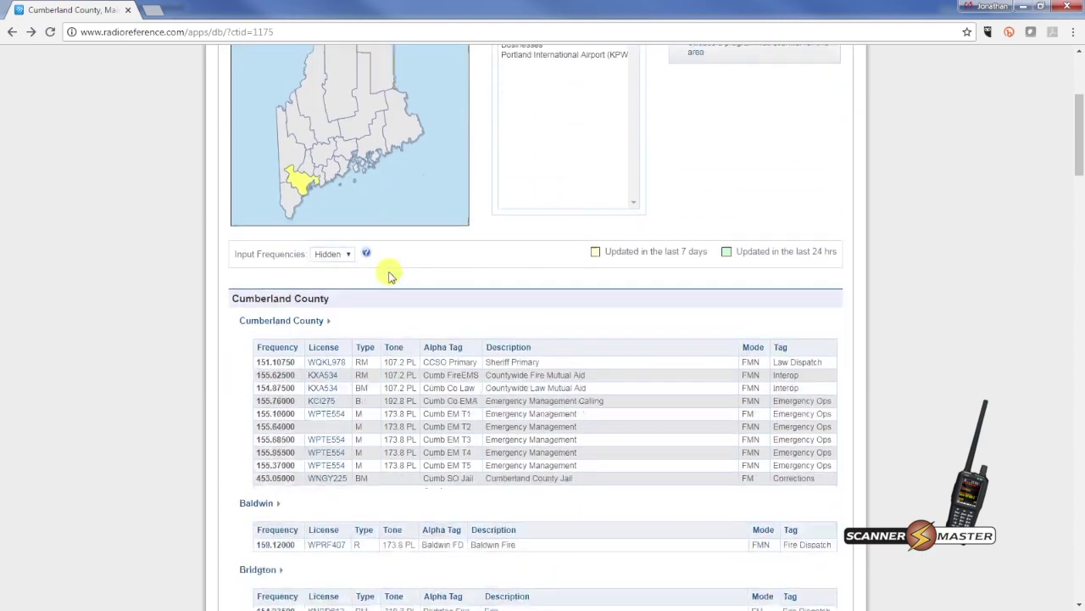
scroll(389, 276, down, 5)
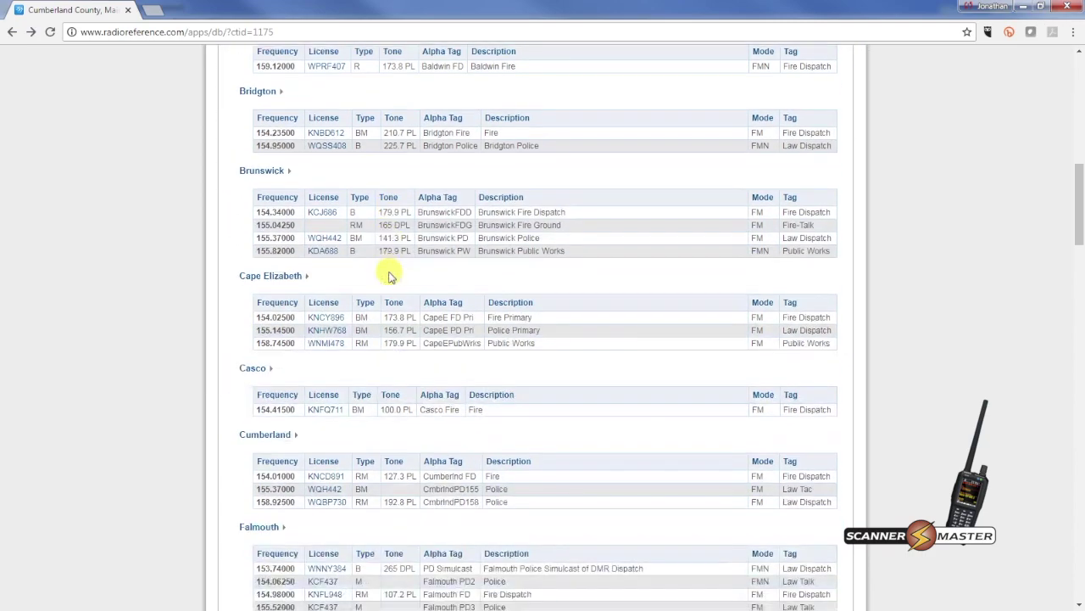
scroll(389, 276, down, 3)
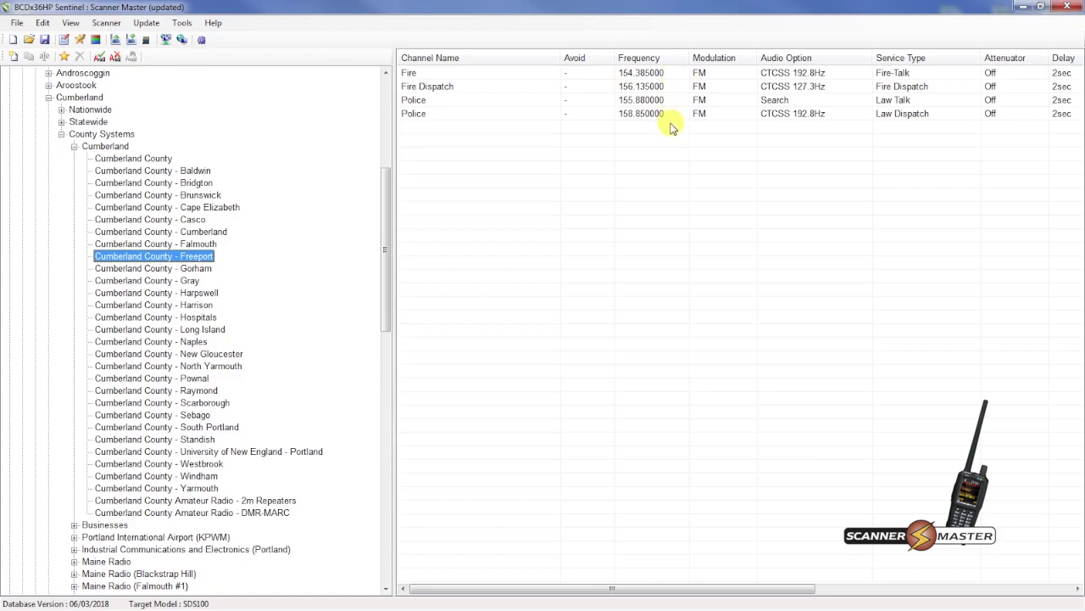
- Append the whole Cumberland County - Freeport department to the Portland favorites list
right_click(185, 259)
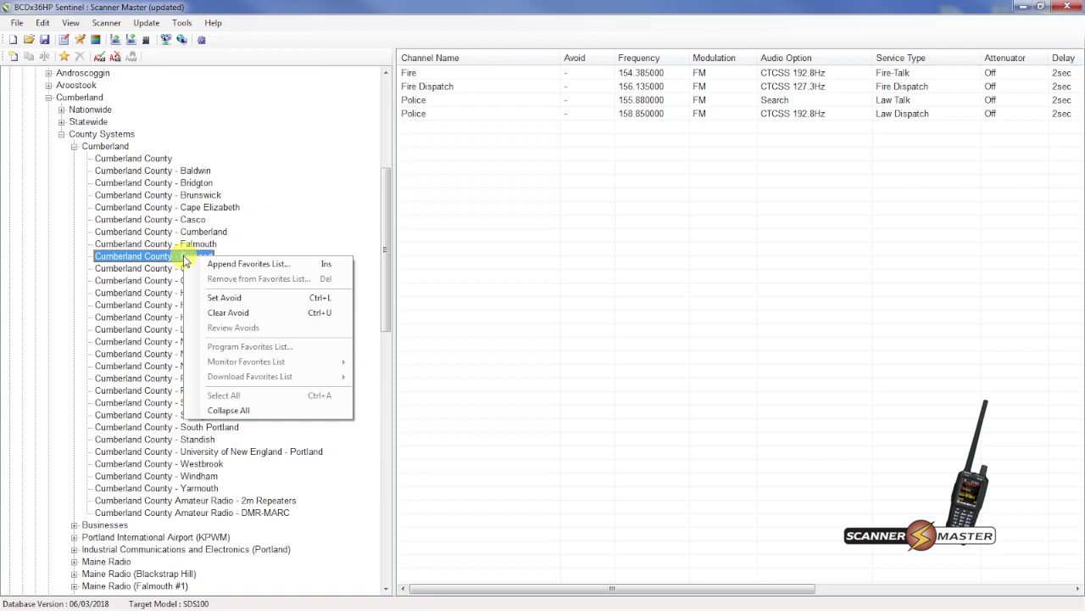
click(213, 264)
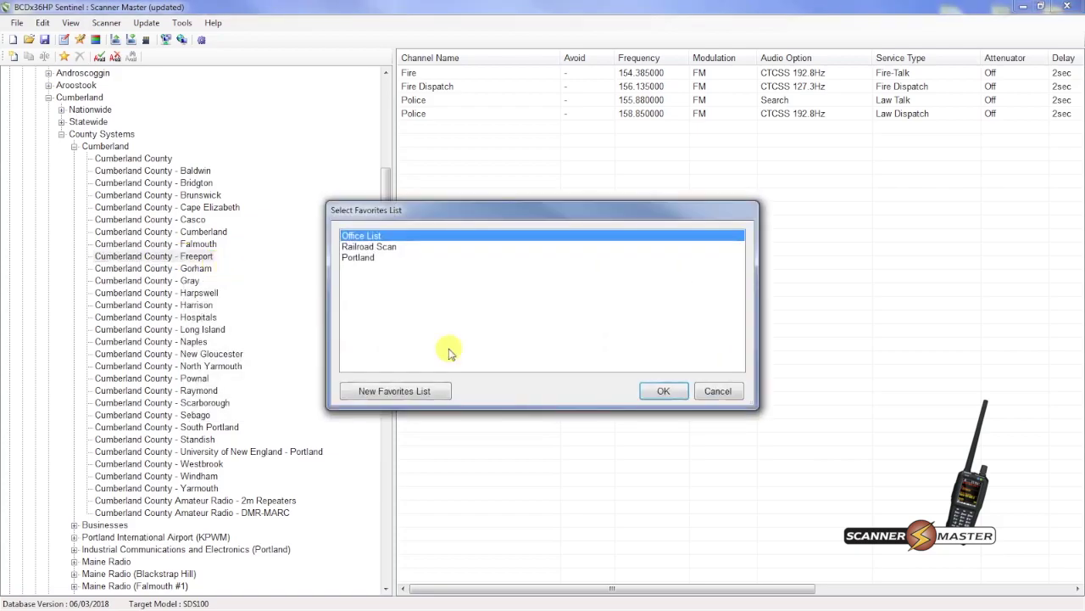
click(355, 258)
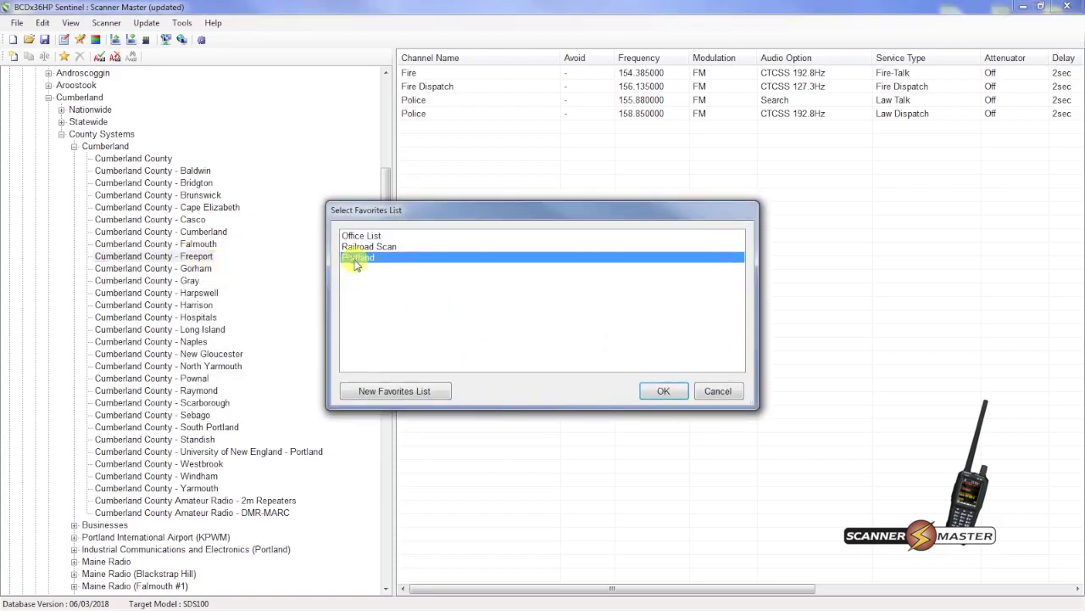
click(647, 390)
- Collapse Maine and the Portland favorites list in the tree, and display the overview of all Favorites Lists
drag(386, 475, 336, 179)
click(35, 268)
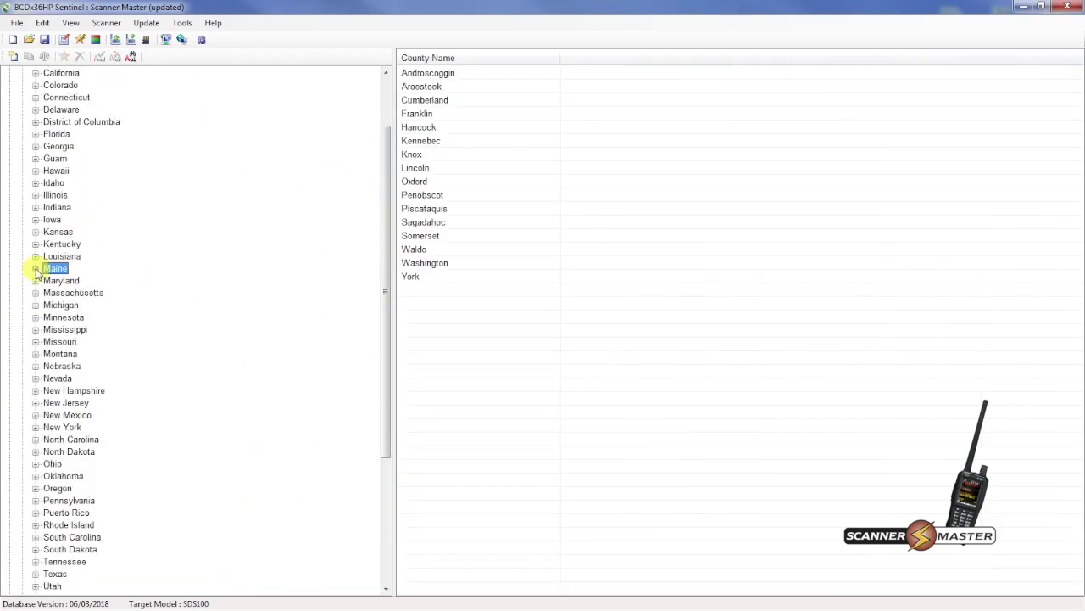
drag(383, 242, 381, 399)
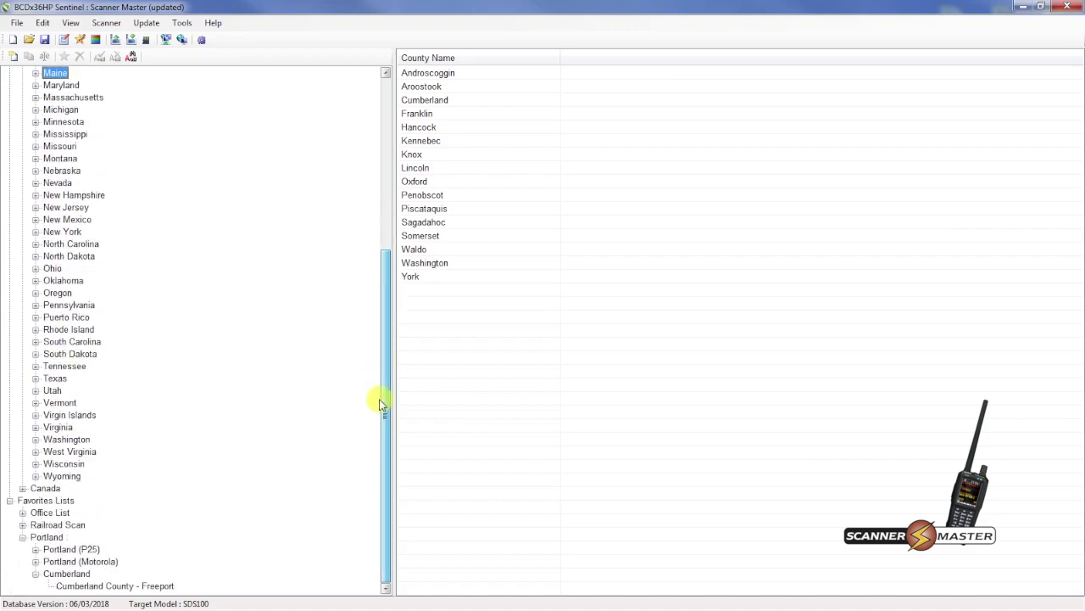
click(45, 539)
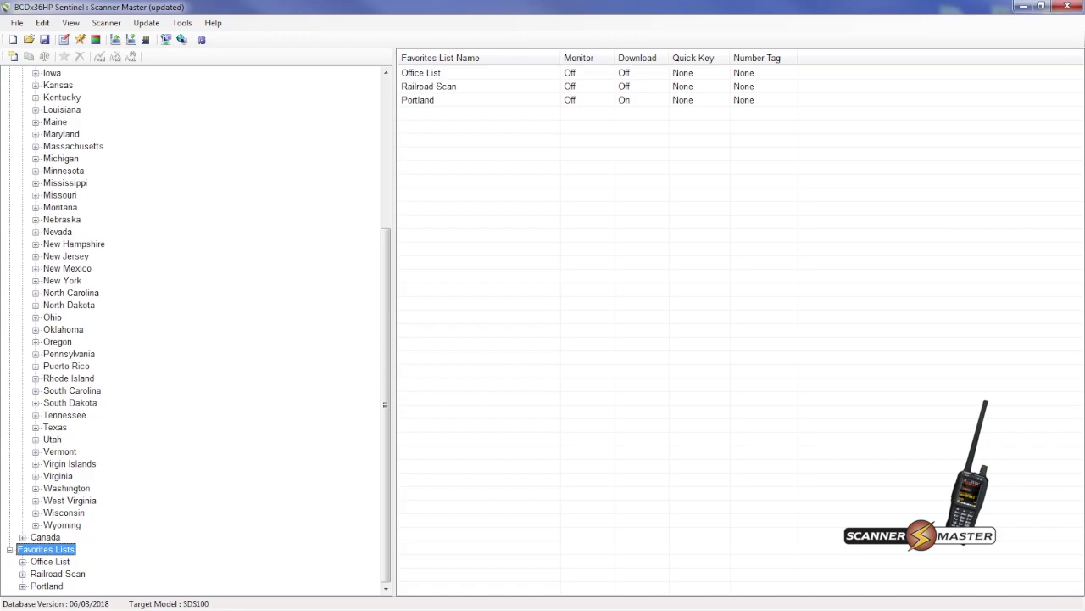
- In the profile's scan selection, set Monitor to On for the Portland favorites list and close the profile editor
click(42, 23)
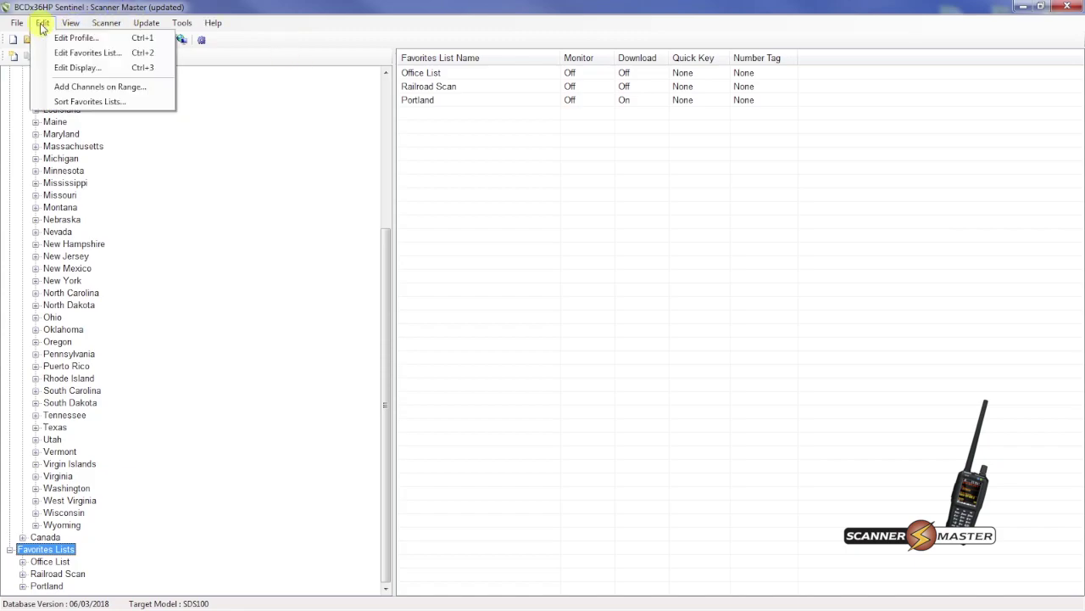
click(53, 39)
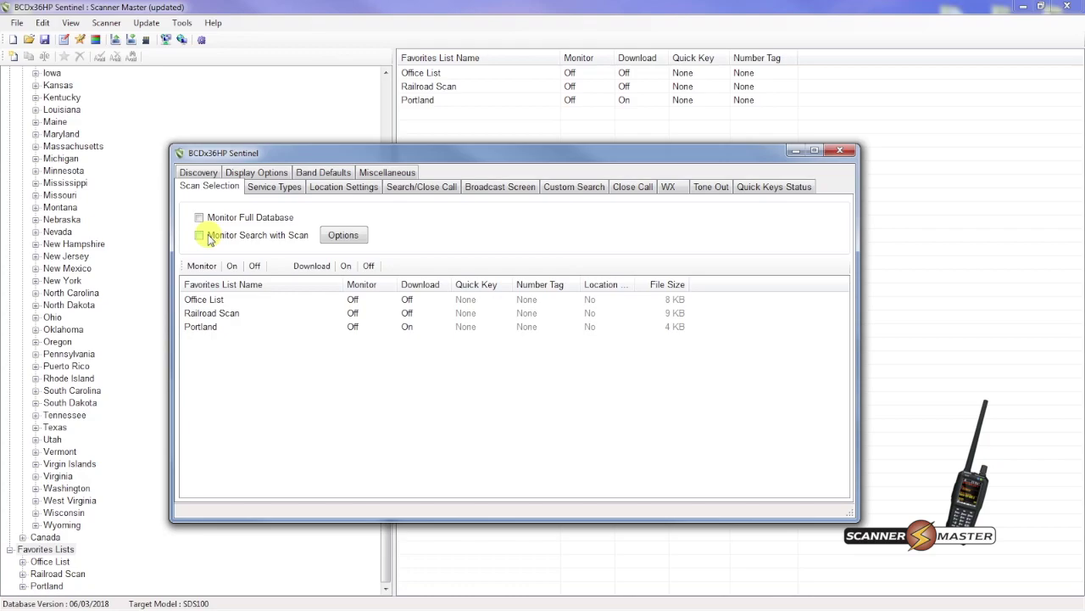
click(211, 331)
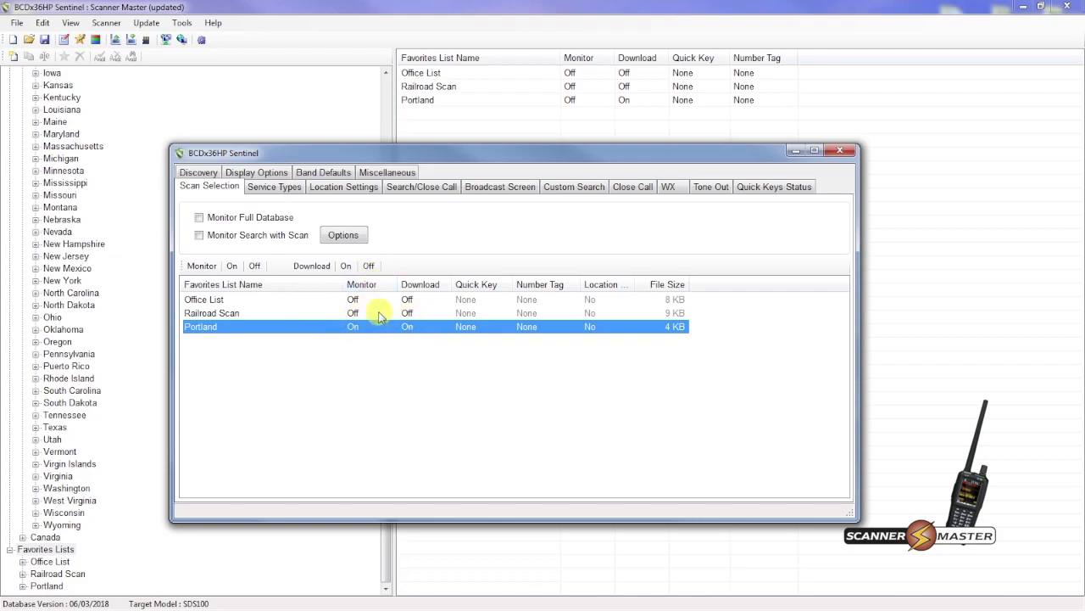
click(223, 312)
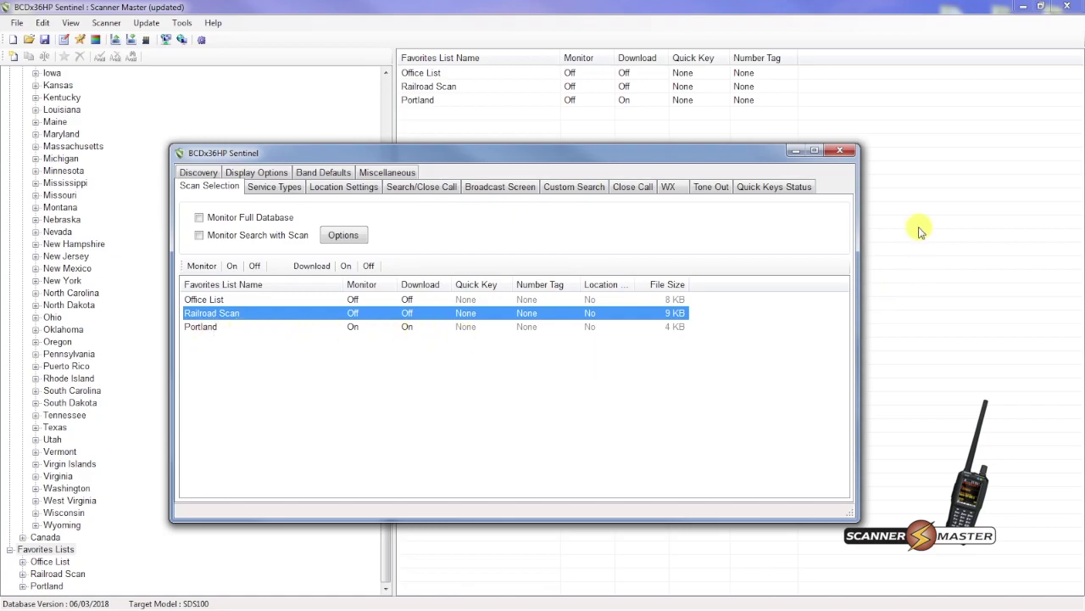
click(844, 151)
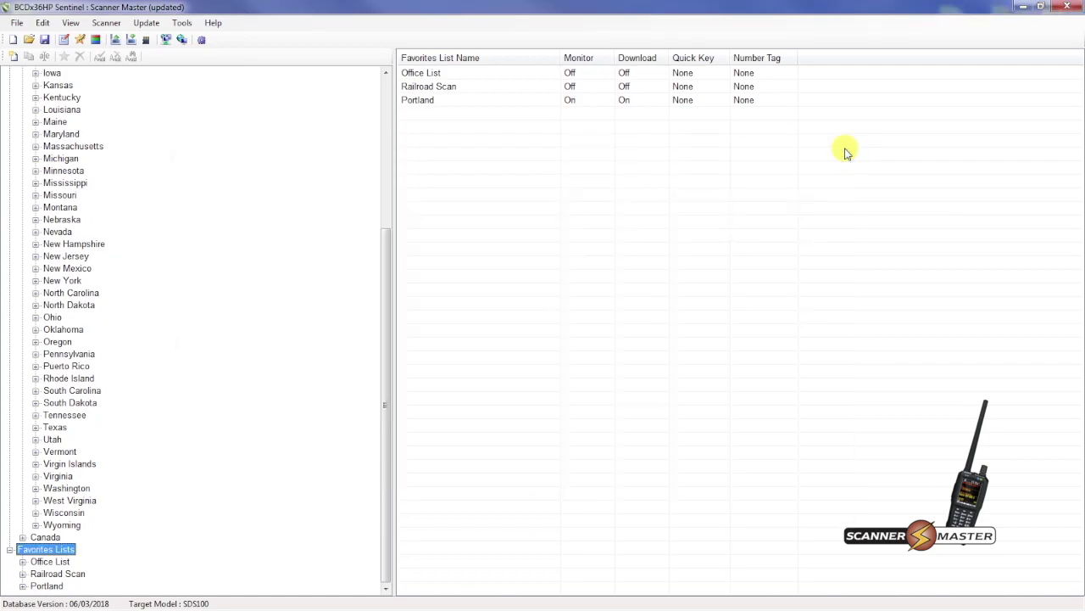
- Write the updated profile and favorites lists to the Uniden SDS100's microSD on N:, without erasing lists or forcing the full database
click(106, 25)
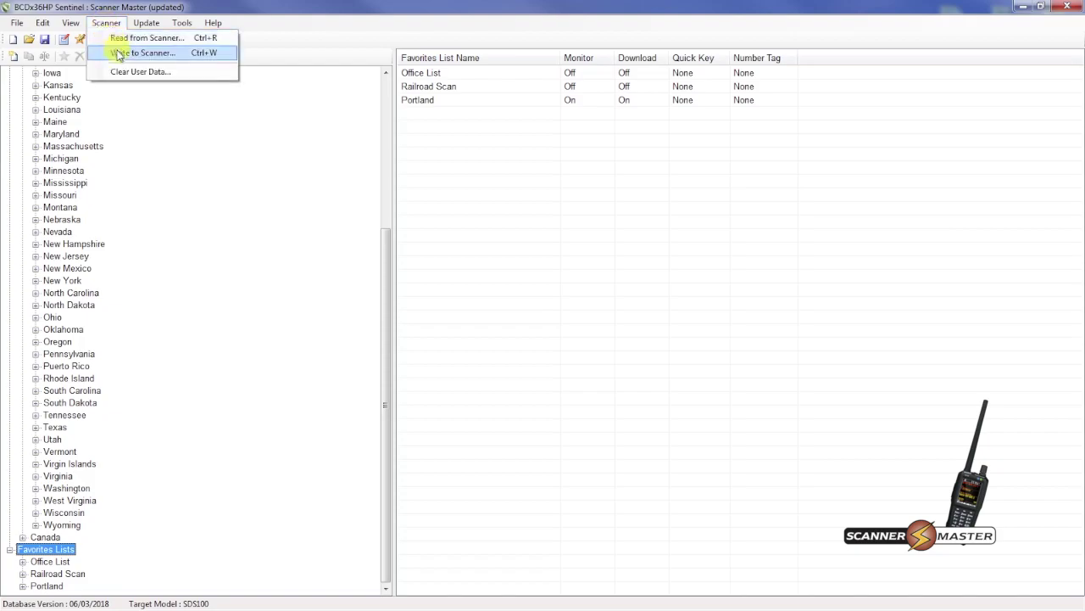
click(119, 56)
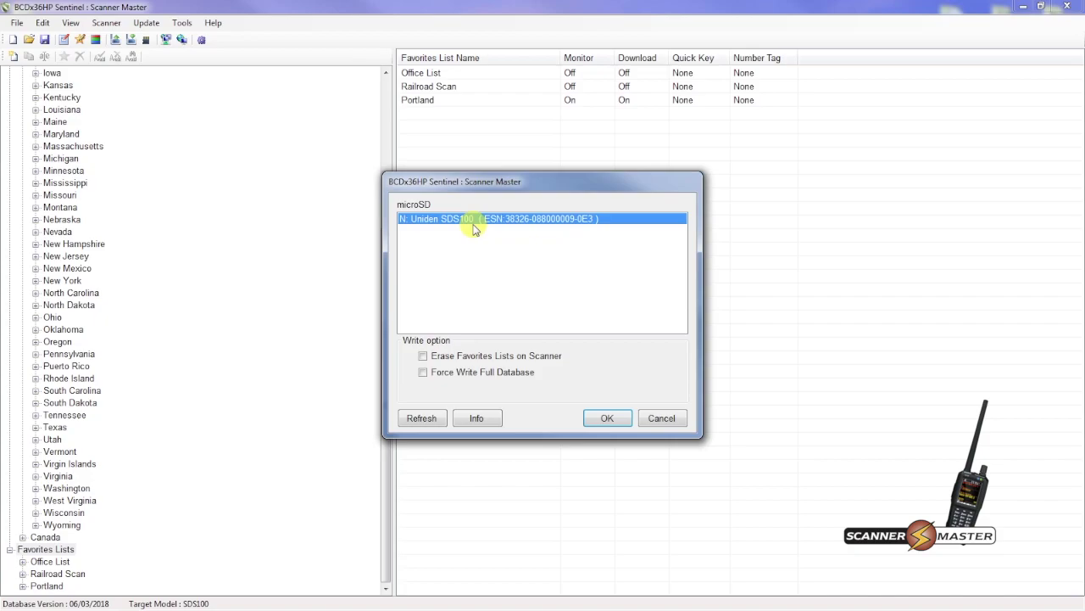
click(606, 417)
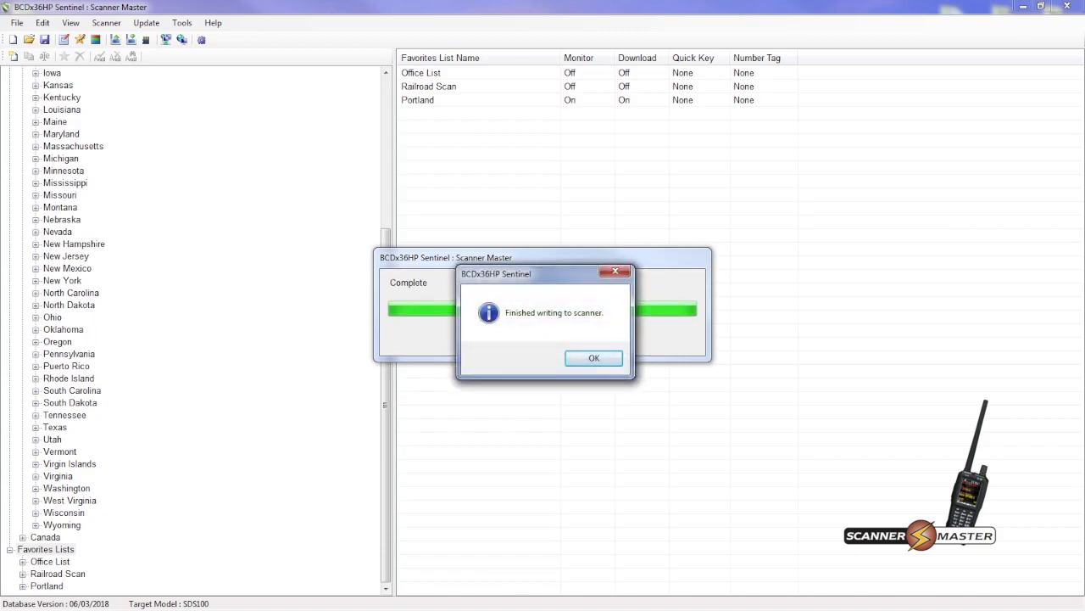
click(595, 359)
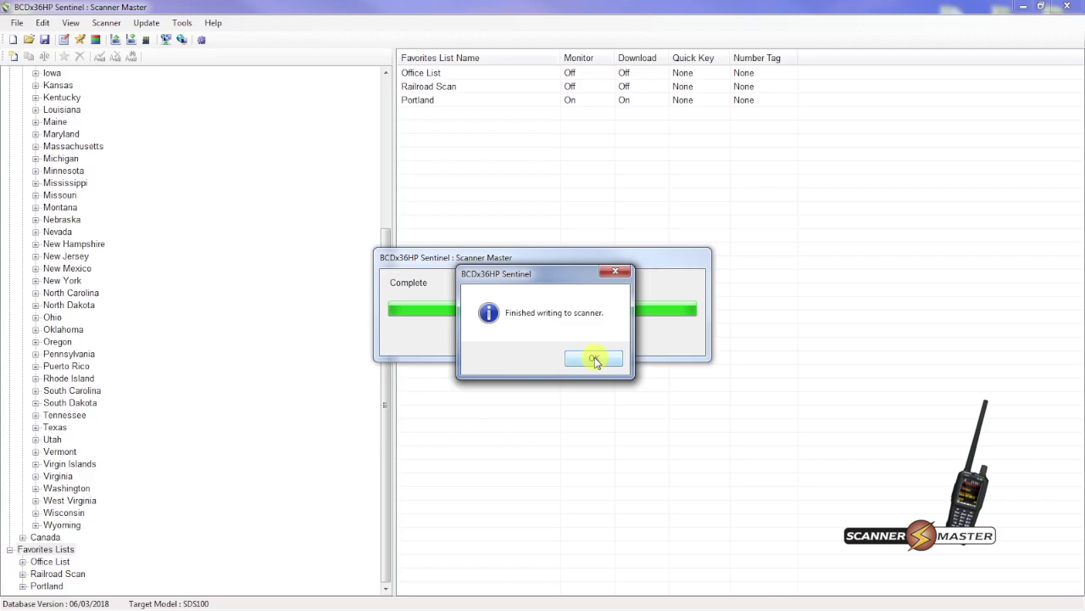